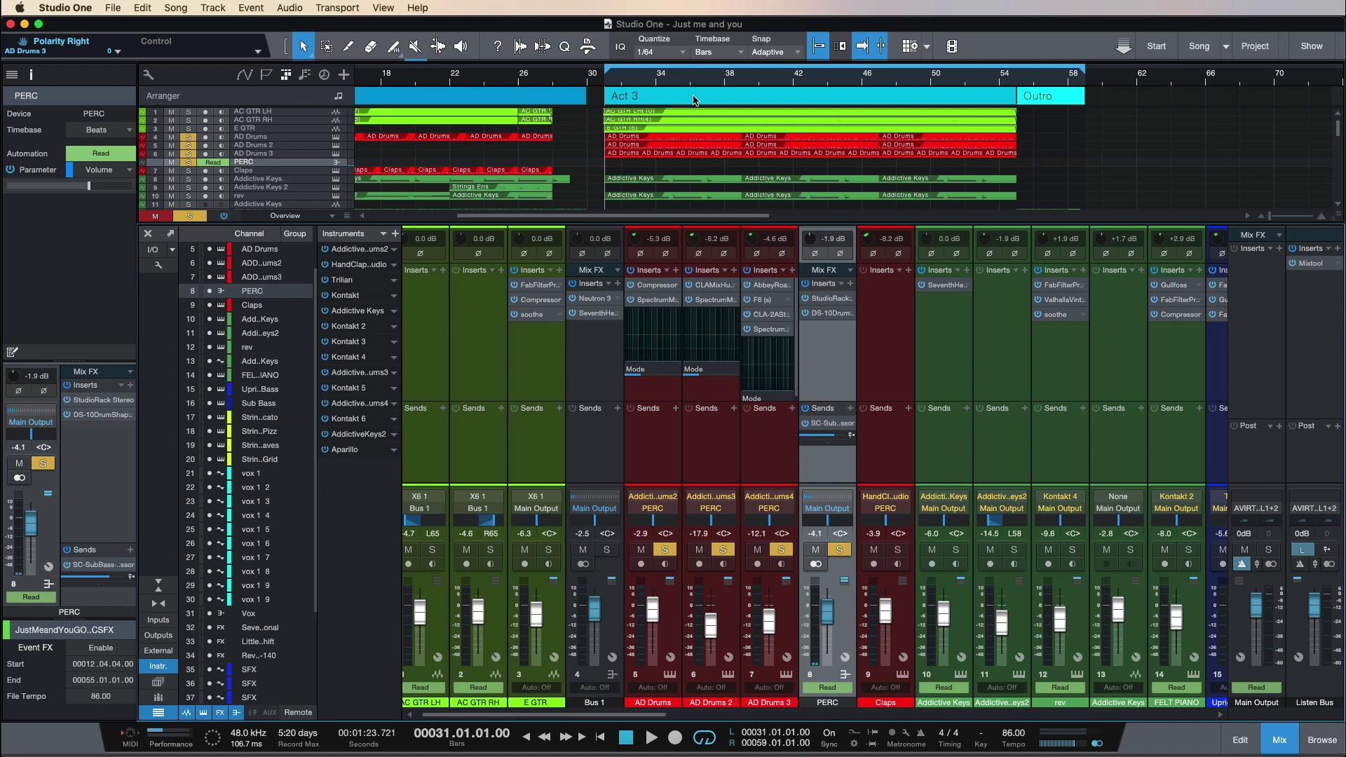
click(838, 300)
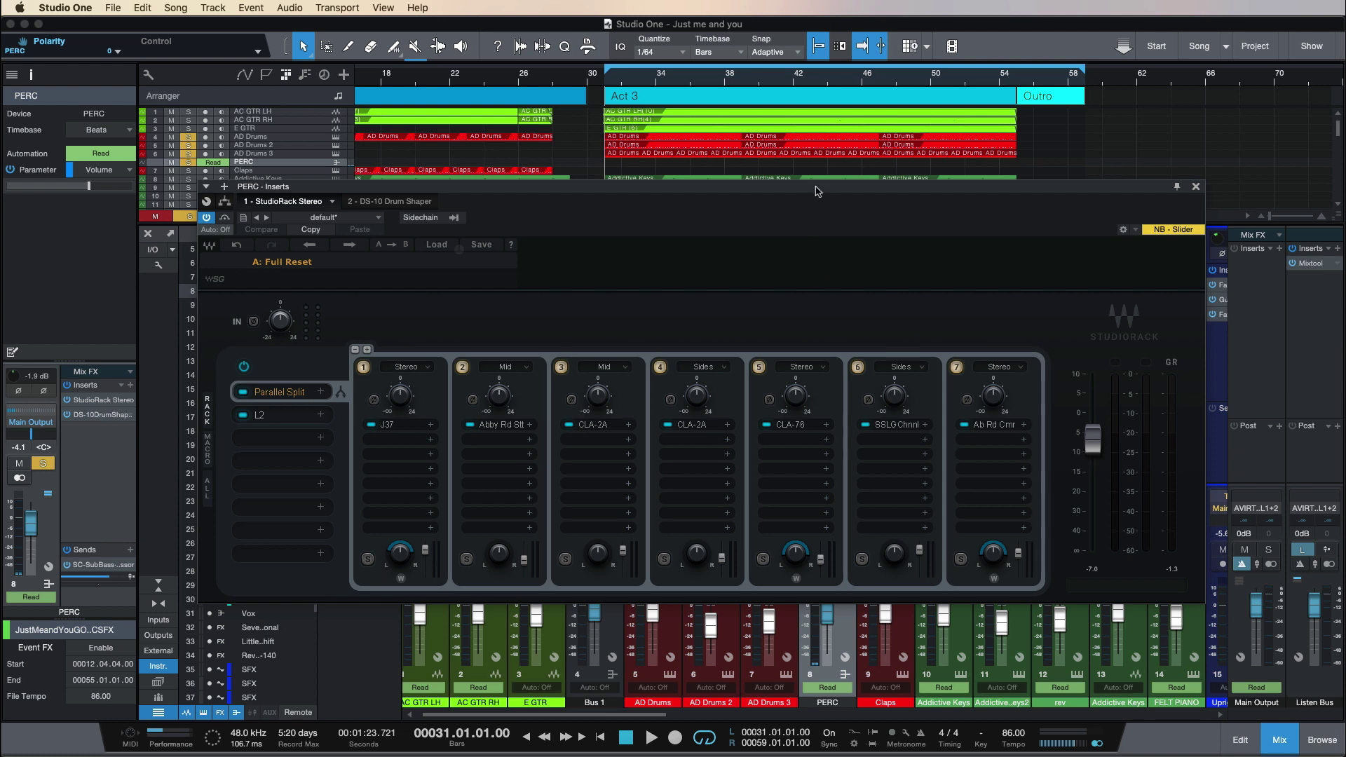
drag(816, 191, 817, 189)
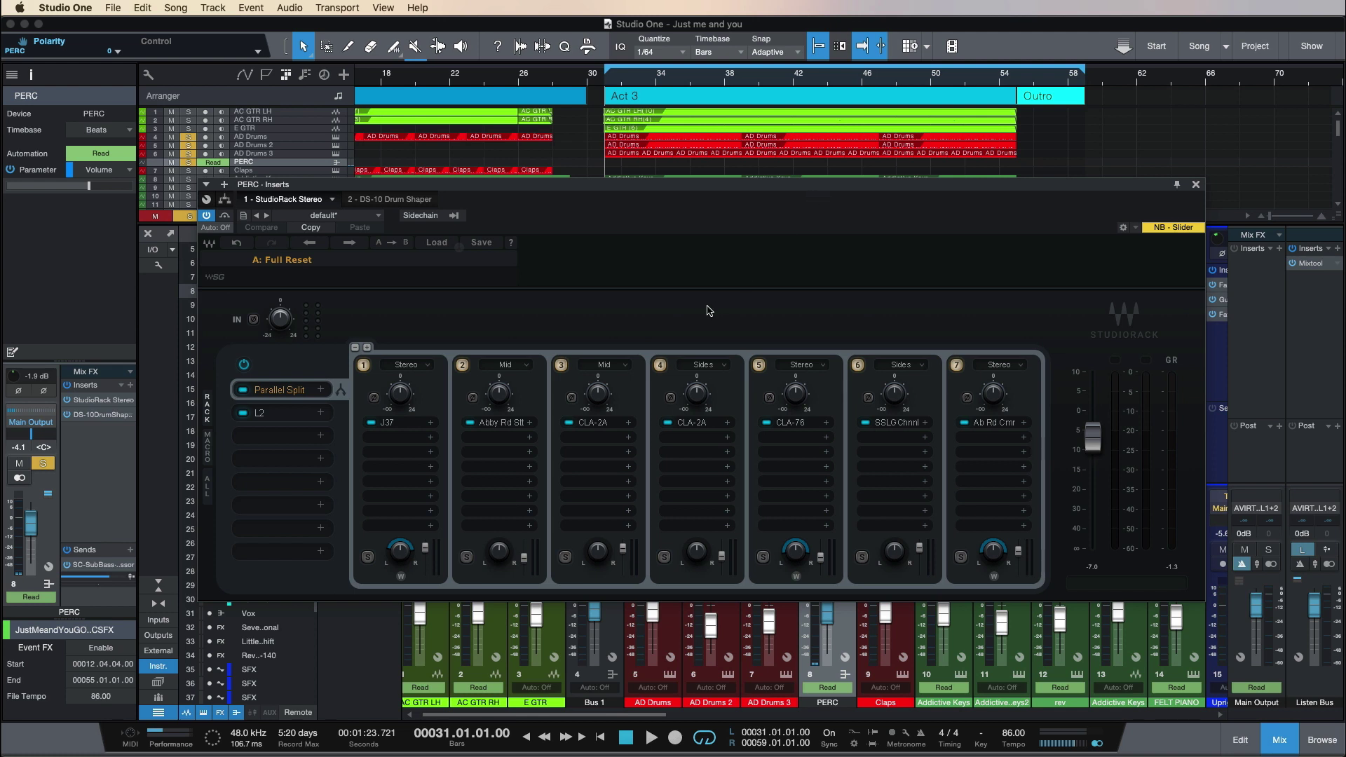
click(1194, 184)
click(831, 464)
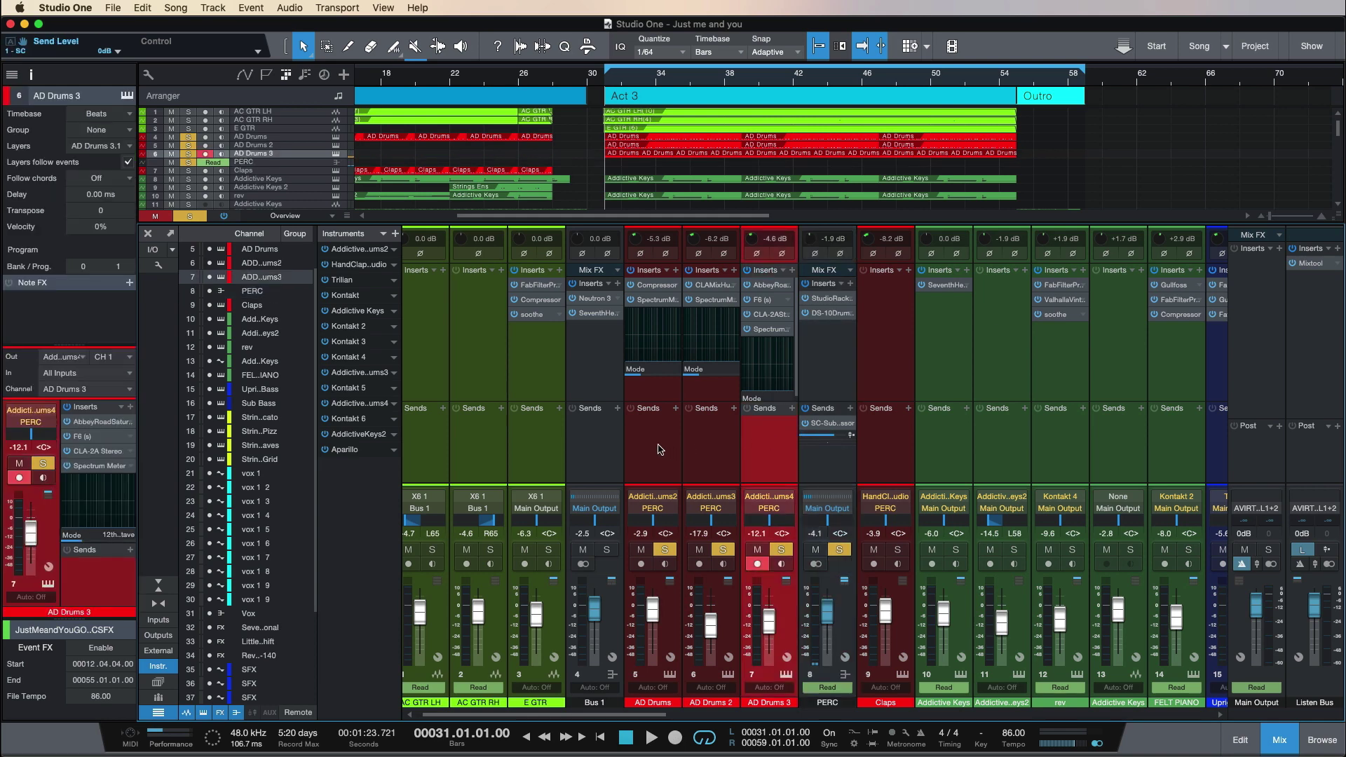
key(Left)
key(Right)
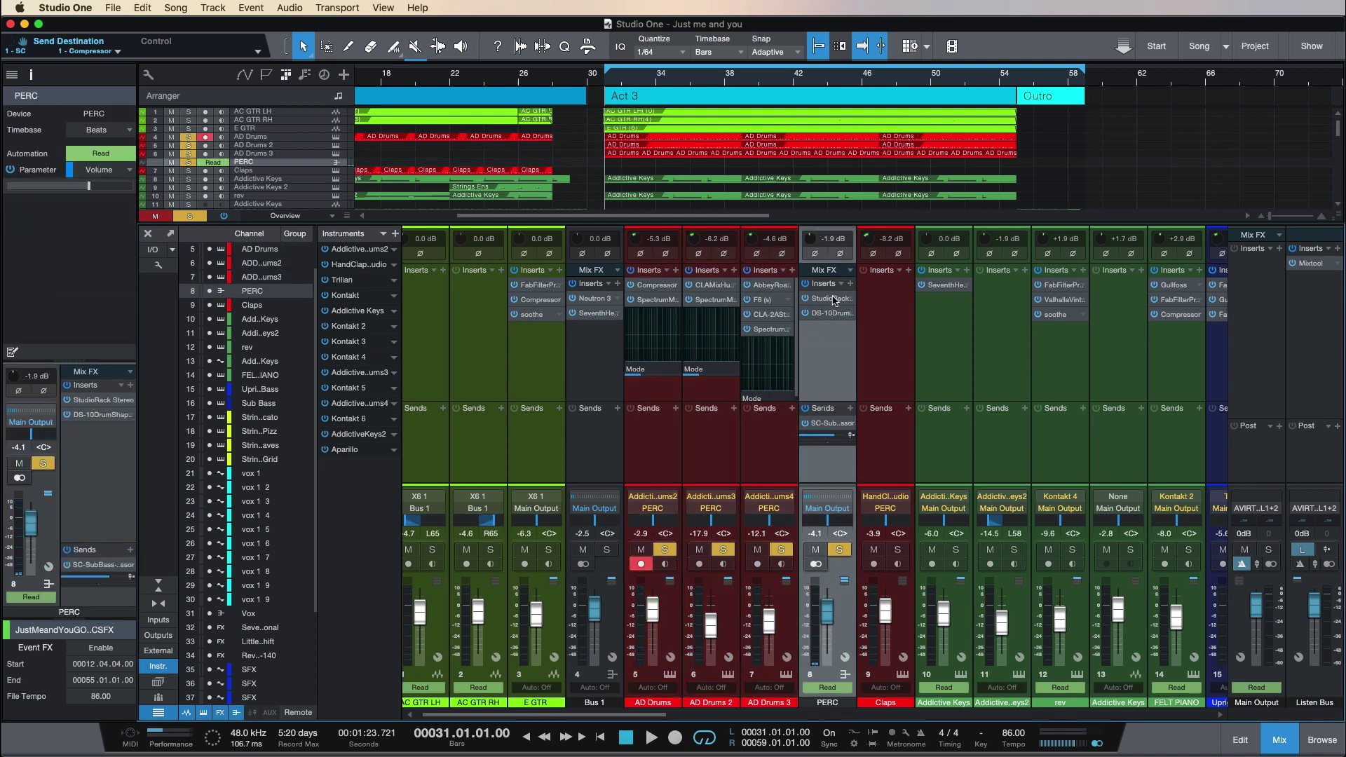
double_click(834, 298)
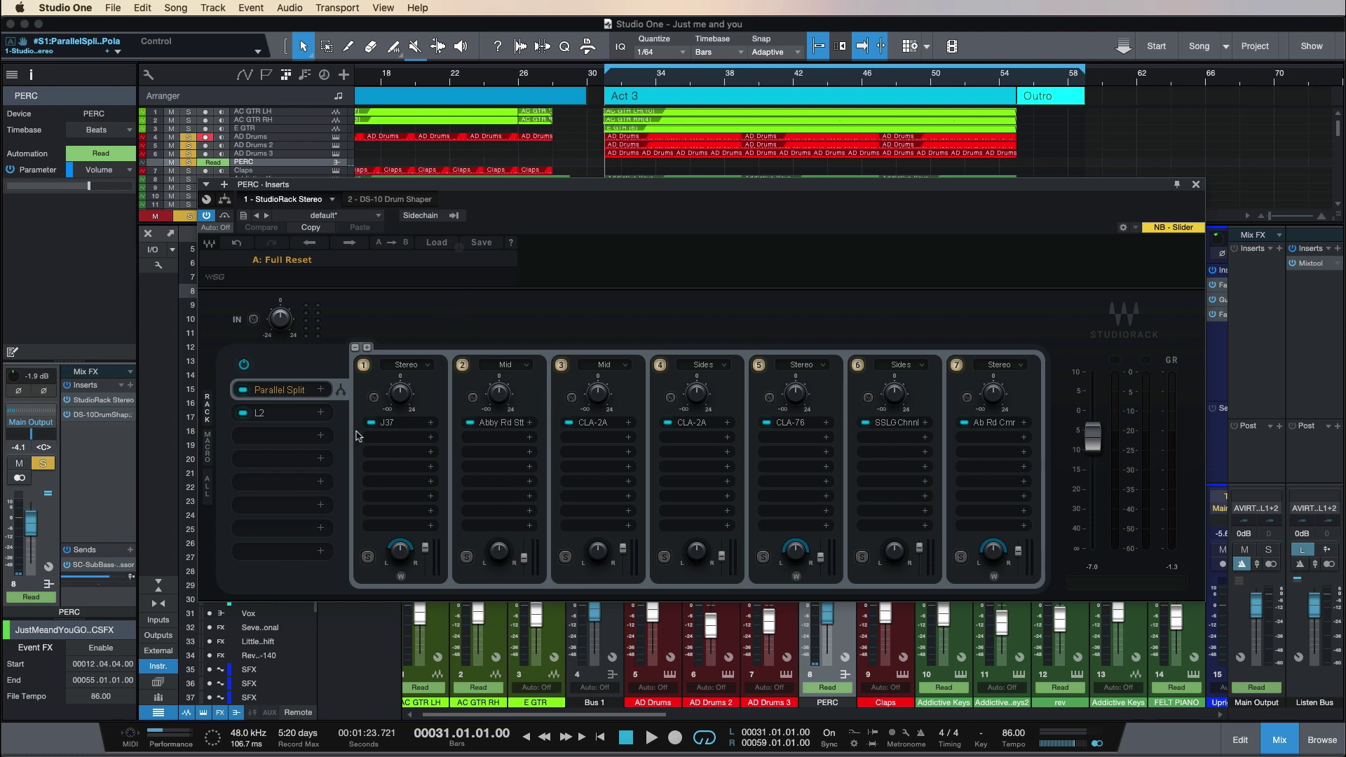
click(314, 440)
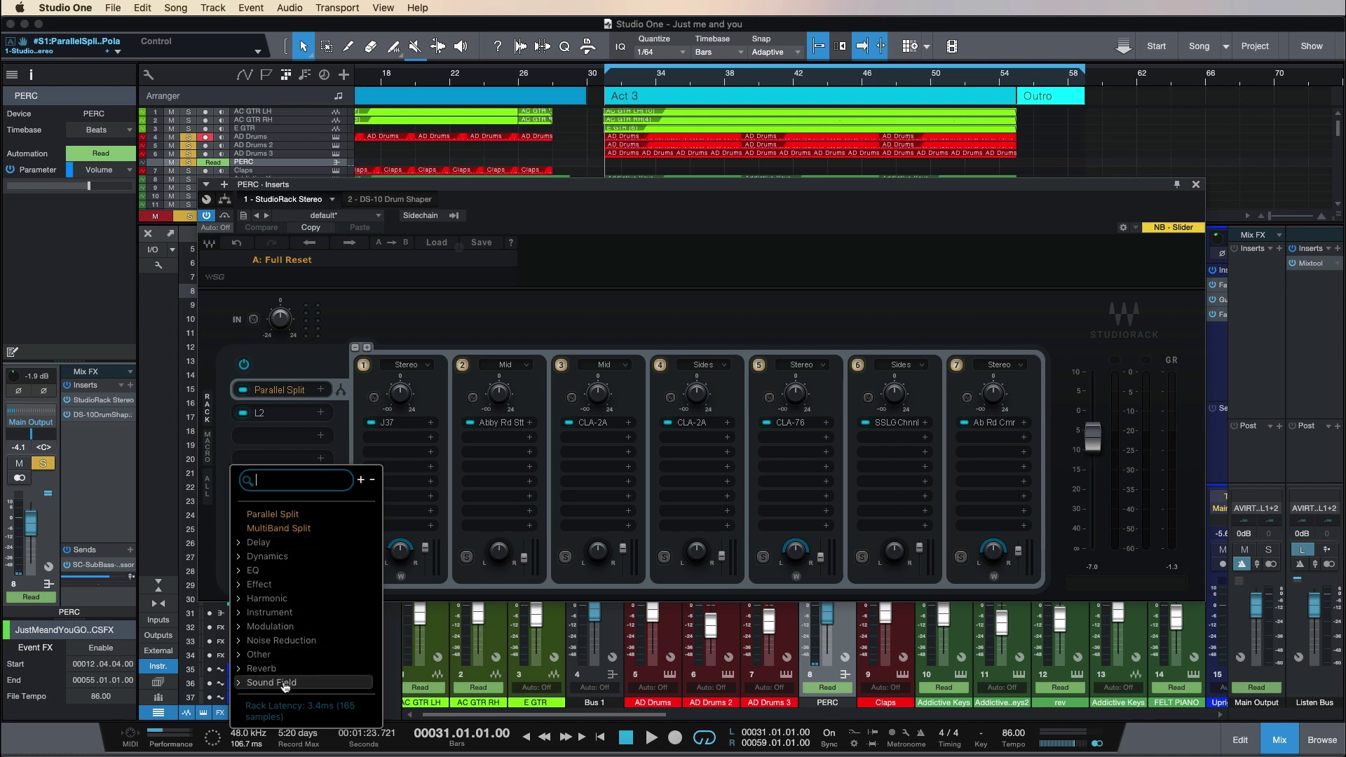
click(424, 306)
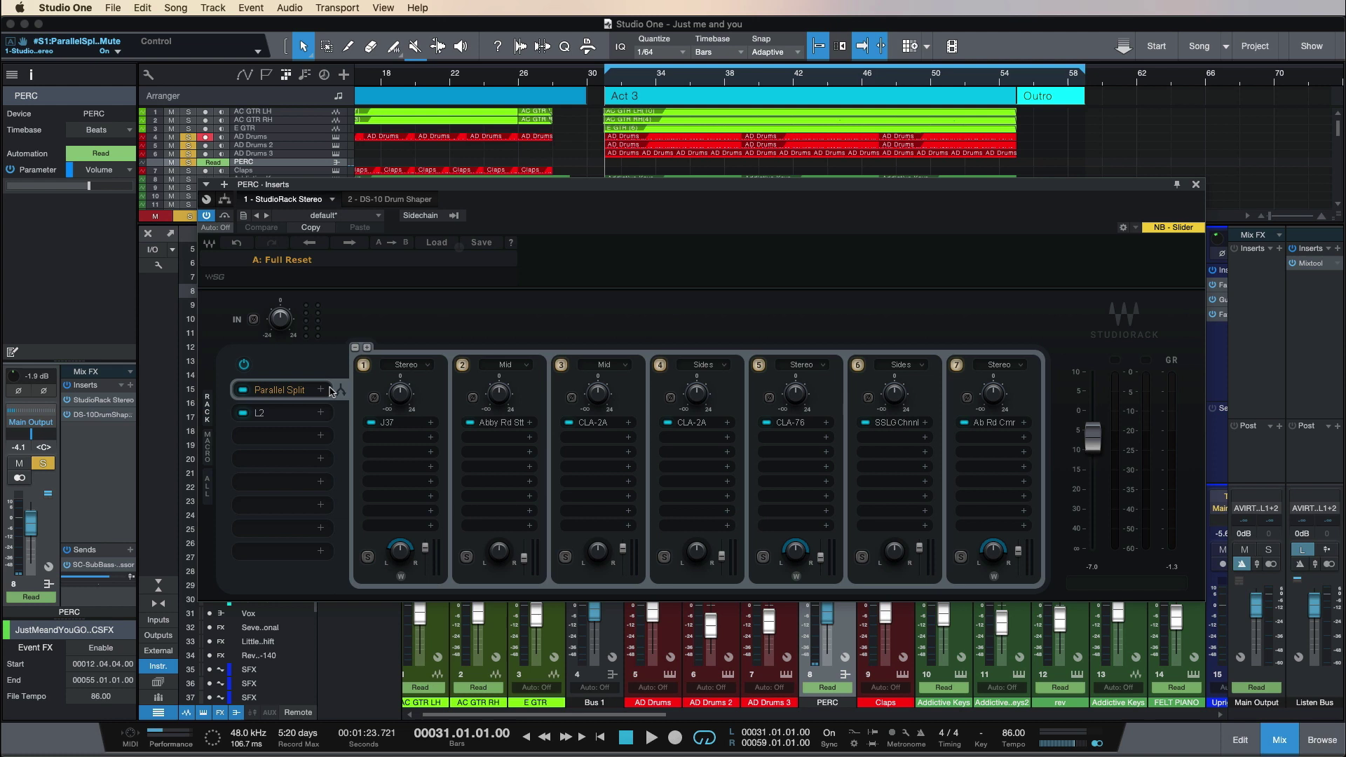
click(292, 422)
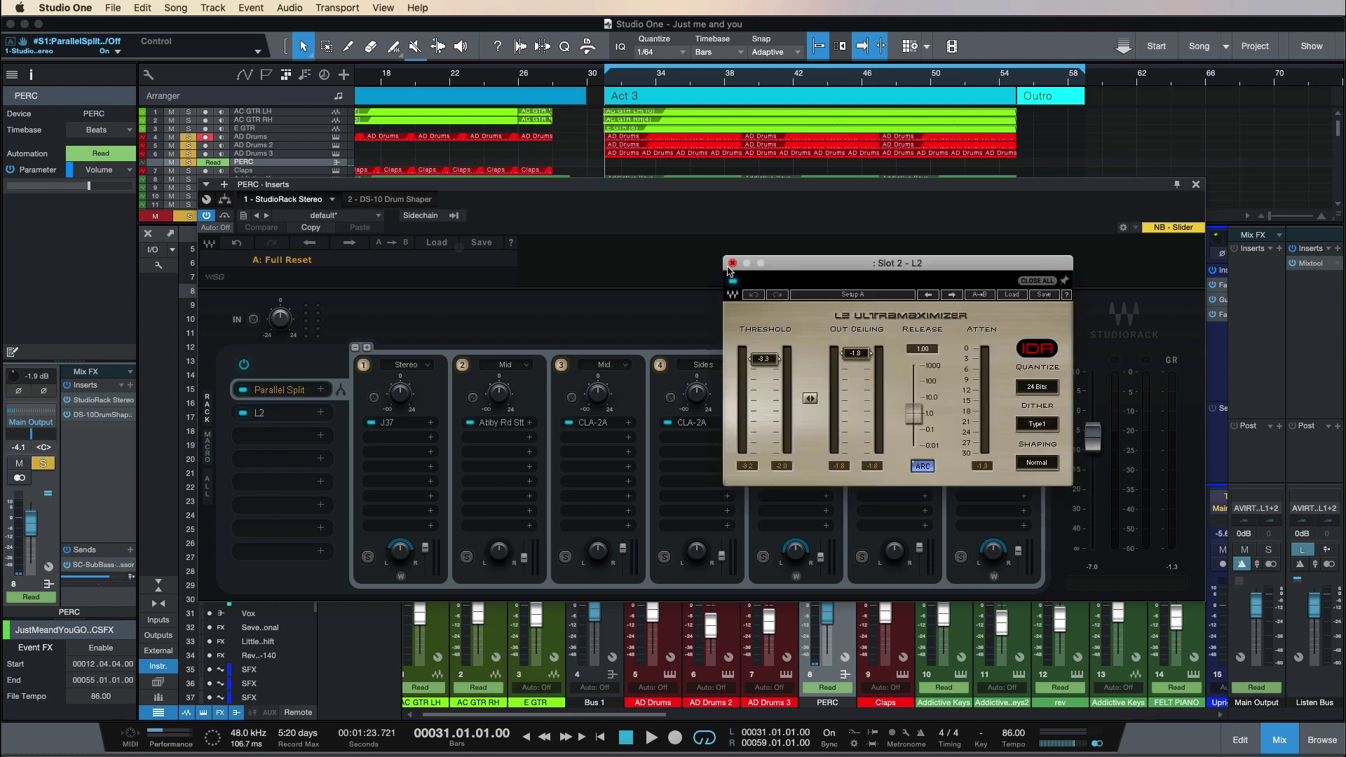
click(728, 268)
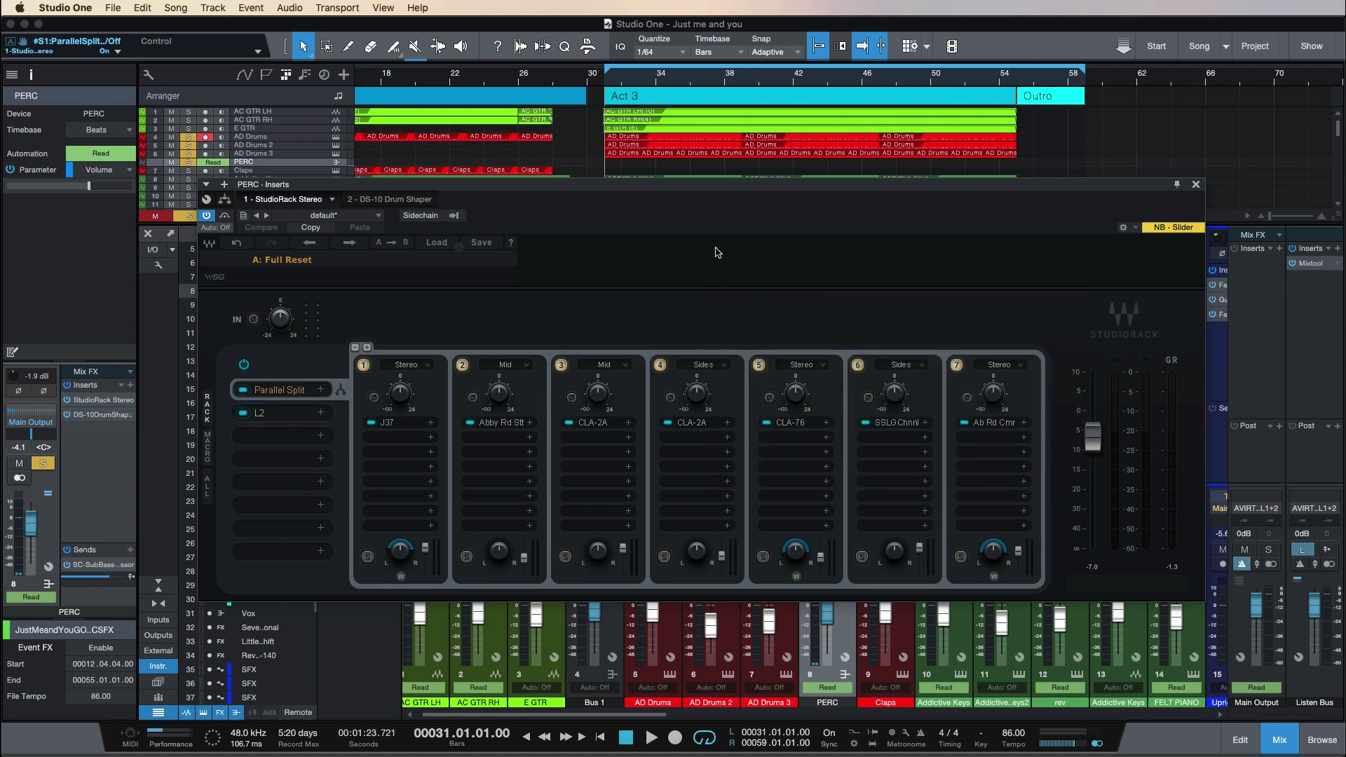
double_click(285, 420)
drag(867, 264, 656, 289)
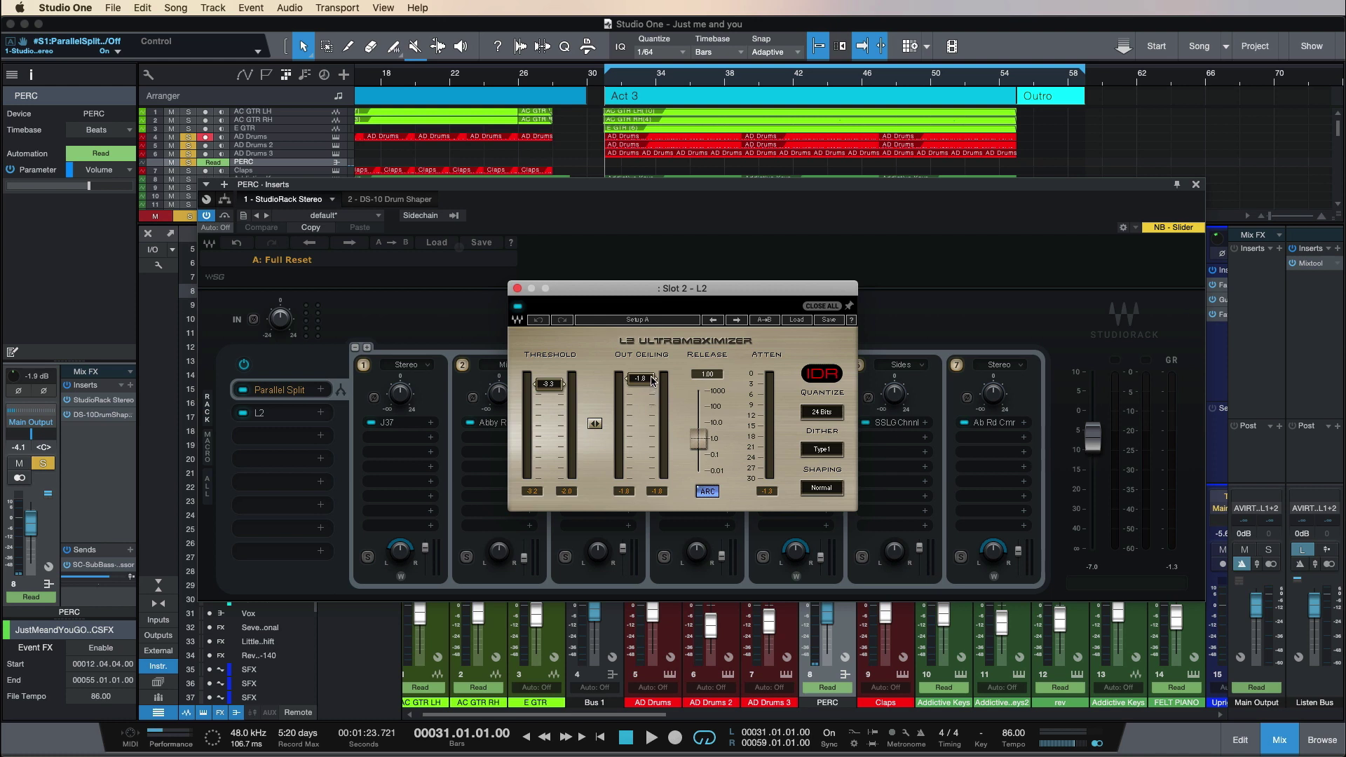
click(519, 291)
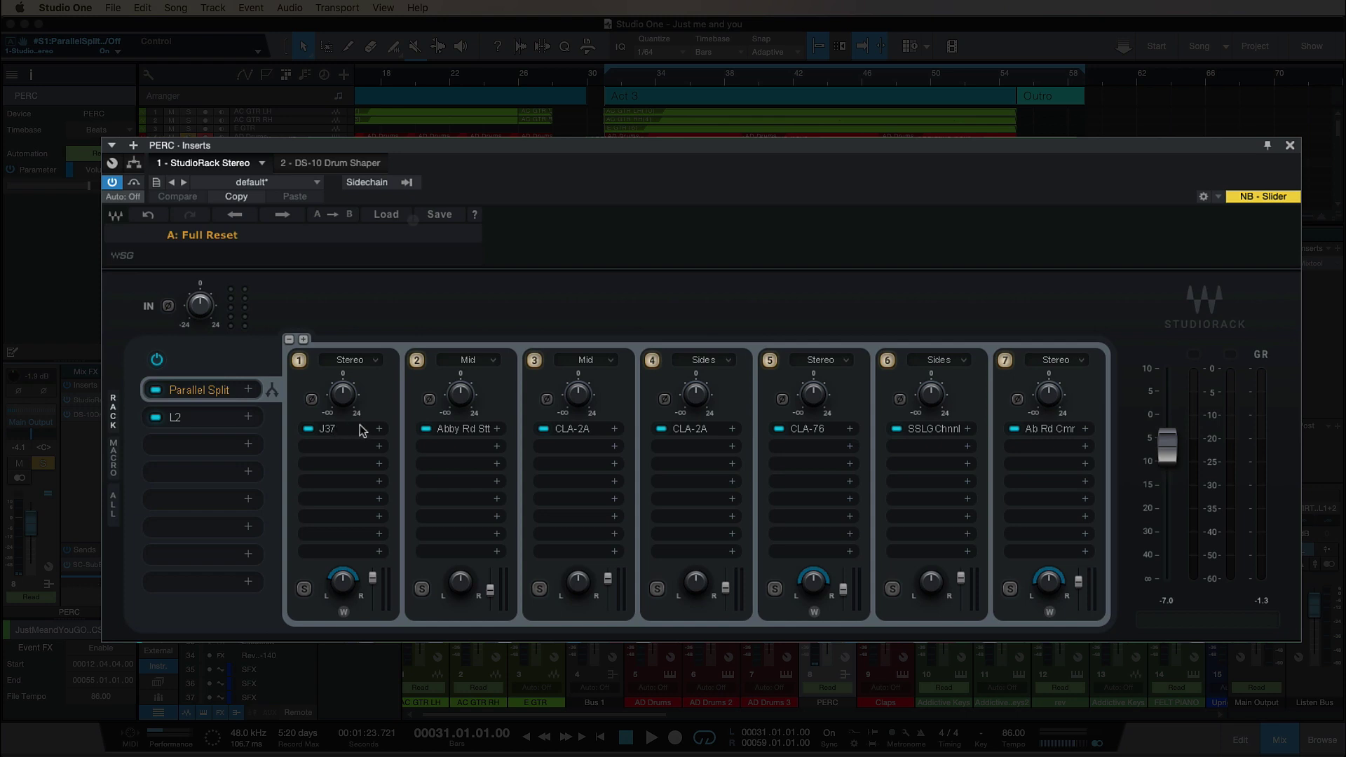
click(354, 434)
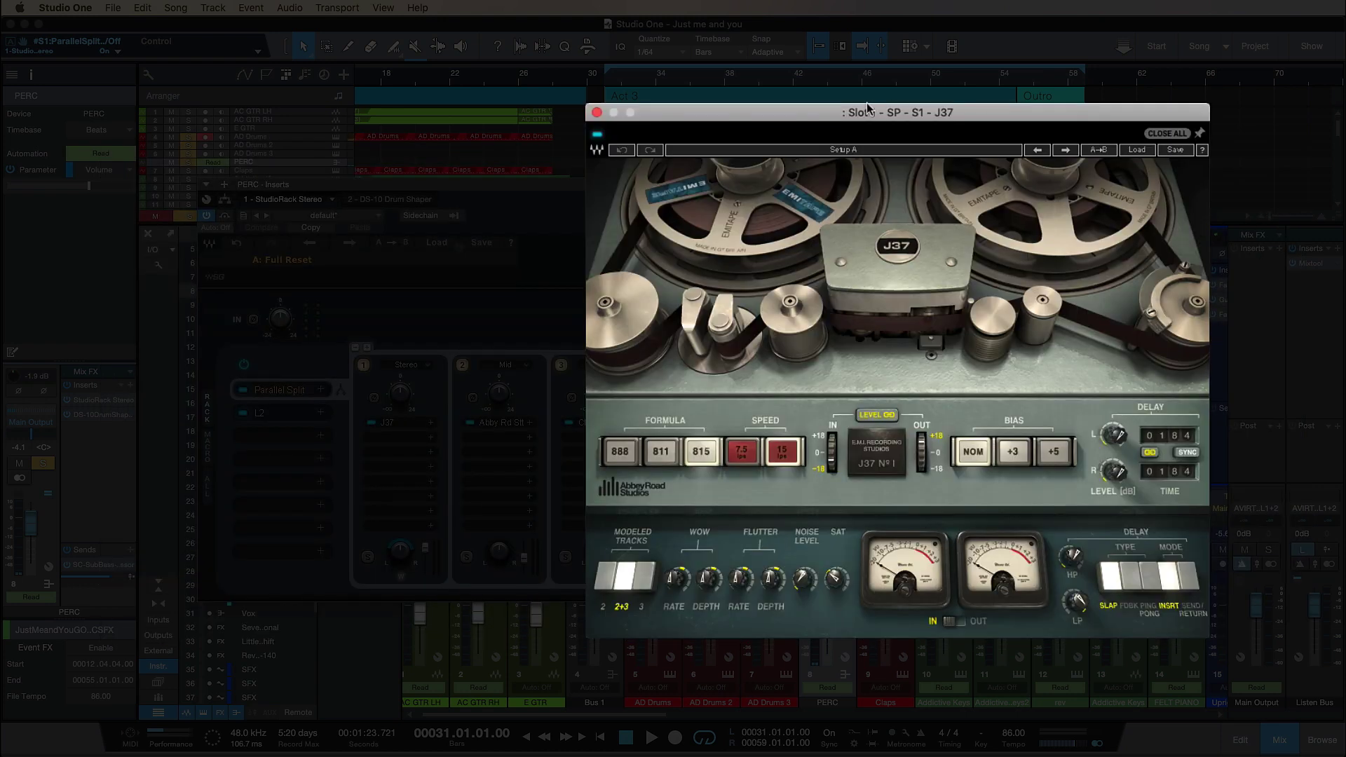
mouse_move(869, 111)
mouse_down()
mouse_move(614, 168)
mouse_move(650, 168)
mouse_up()
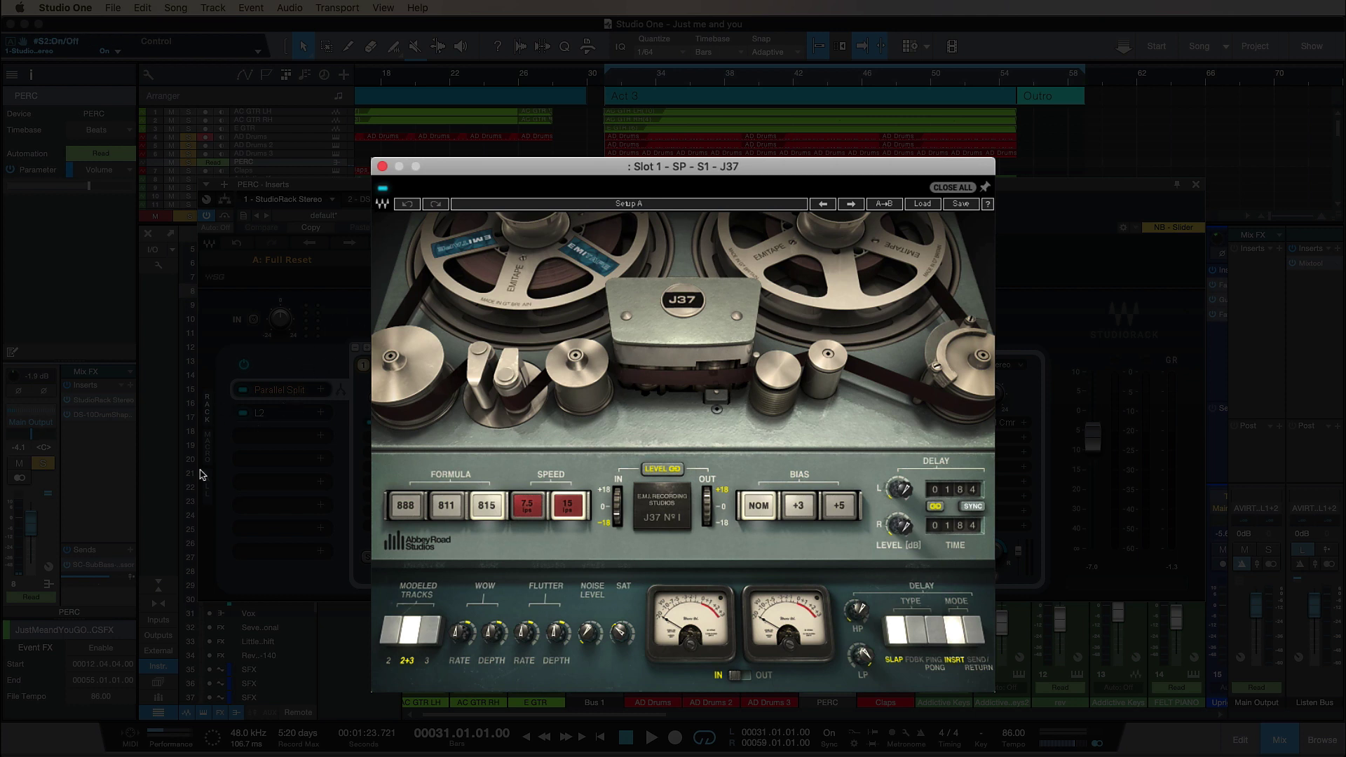
drag(655, 167, 669, 164)
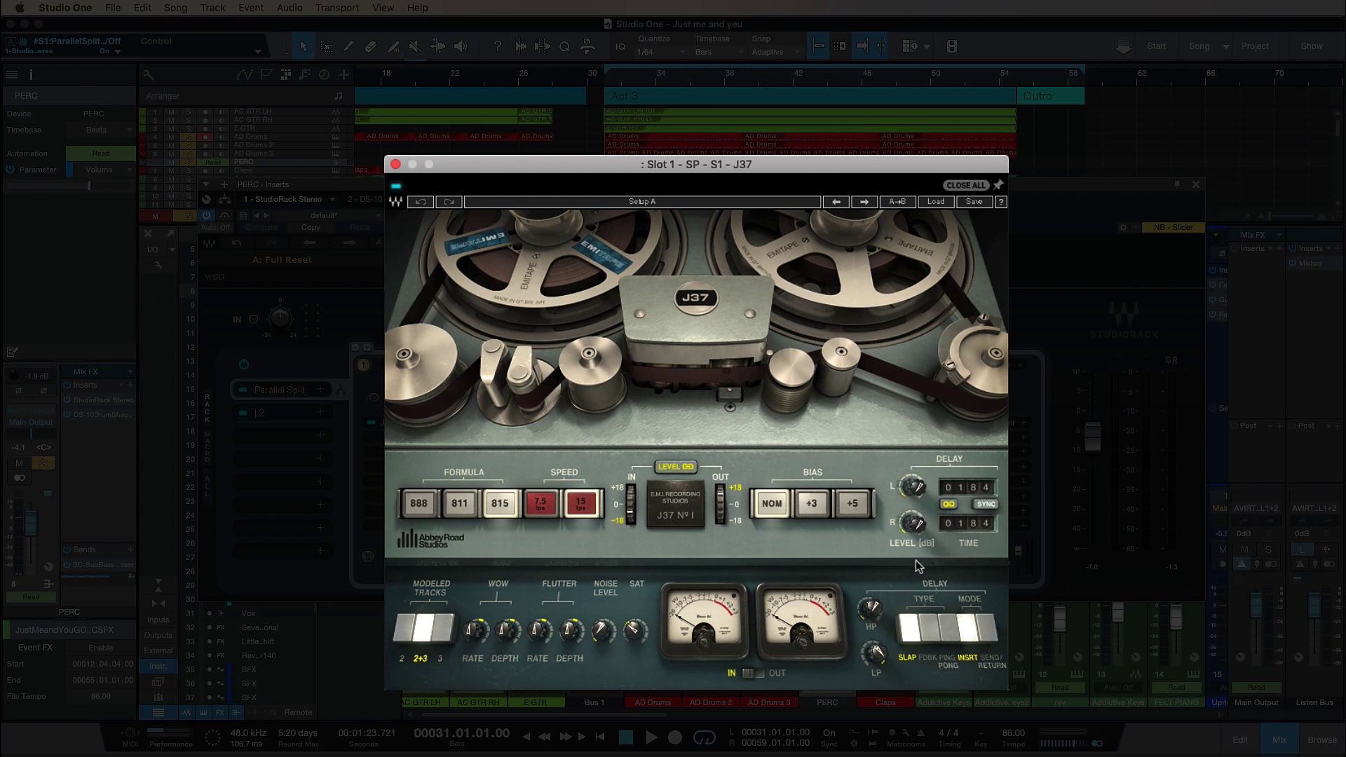
click(638, 633)
click(396, 165)
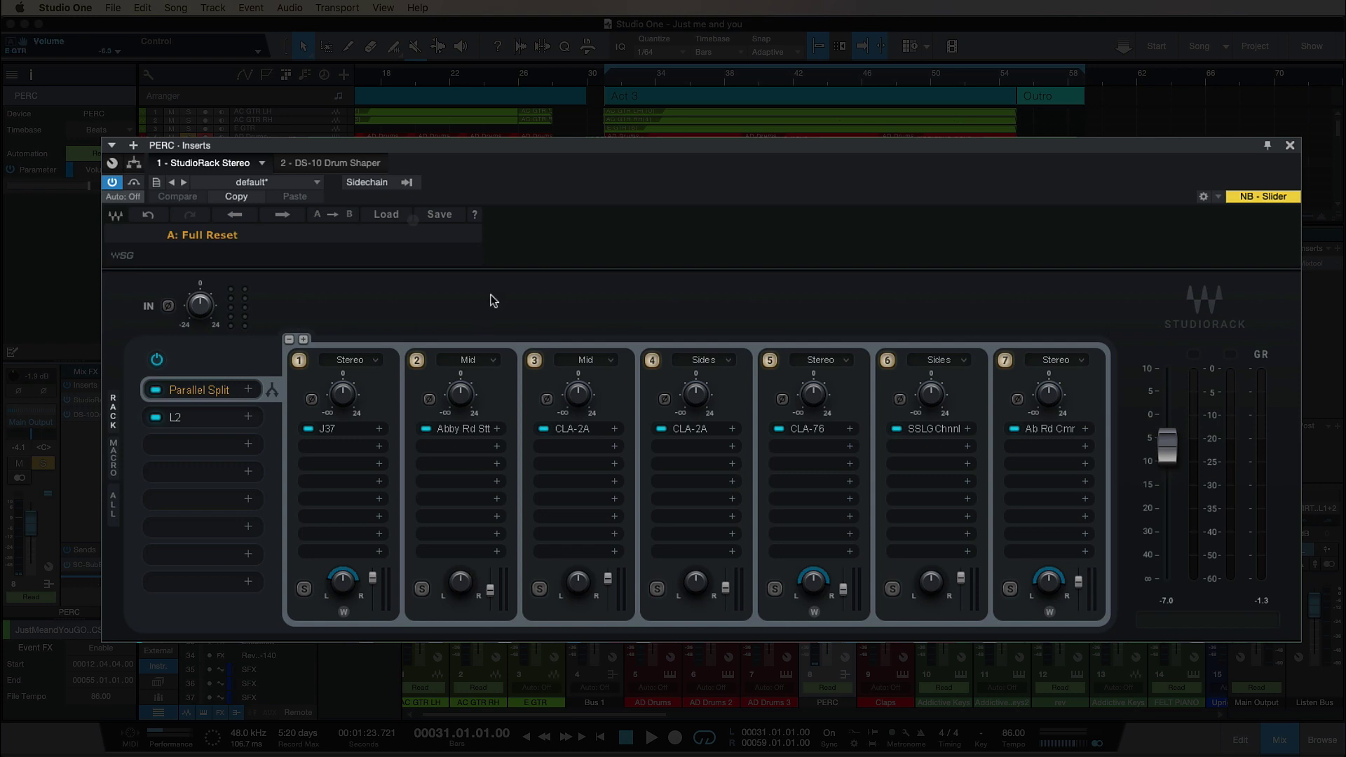
double_click(470, 431)
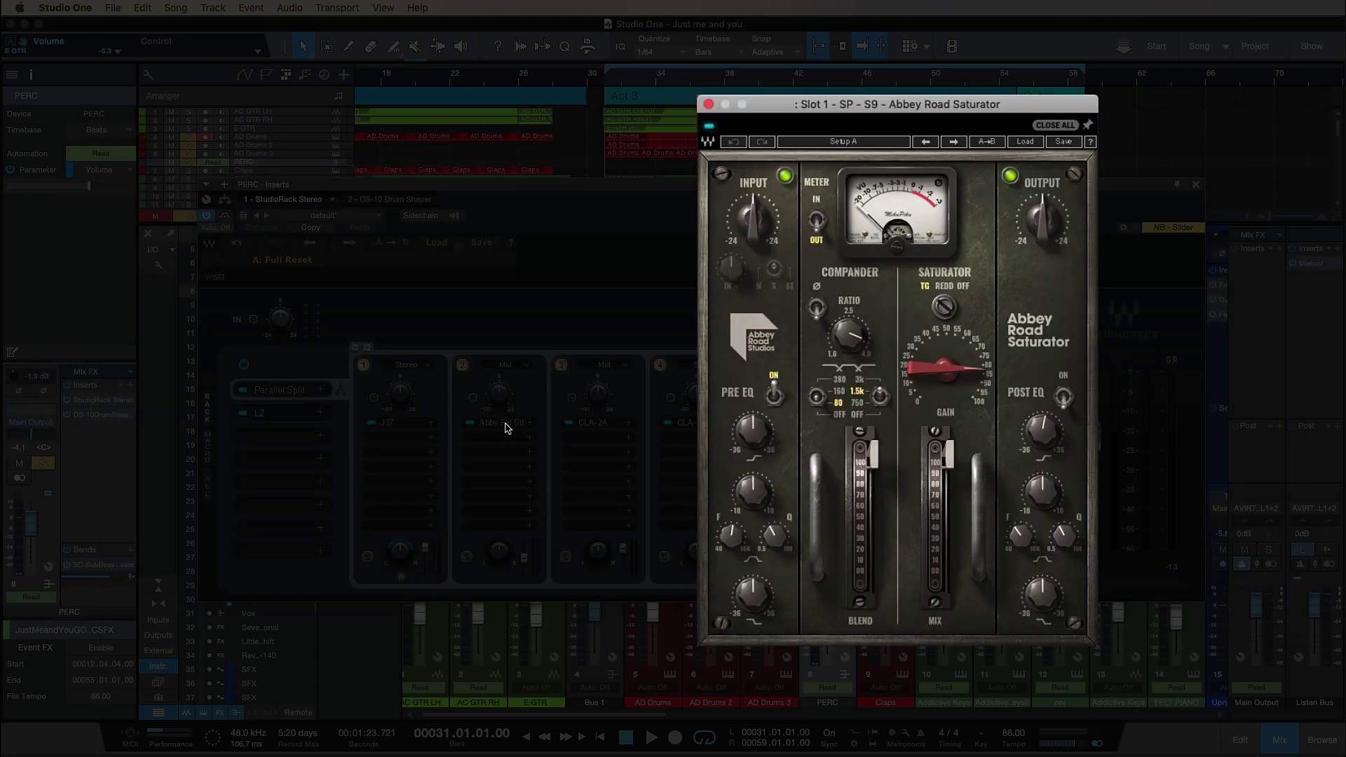
drag(763, 114, 523, 153)
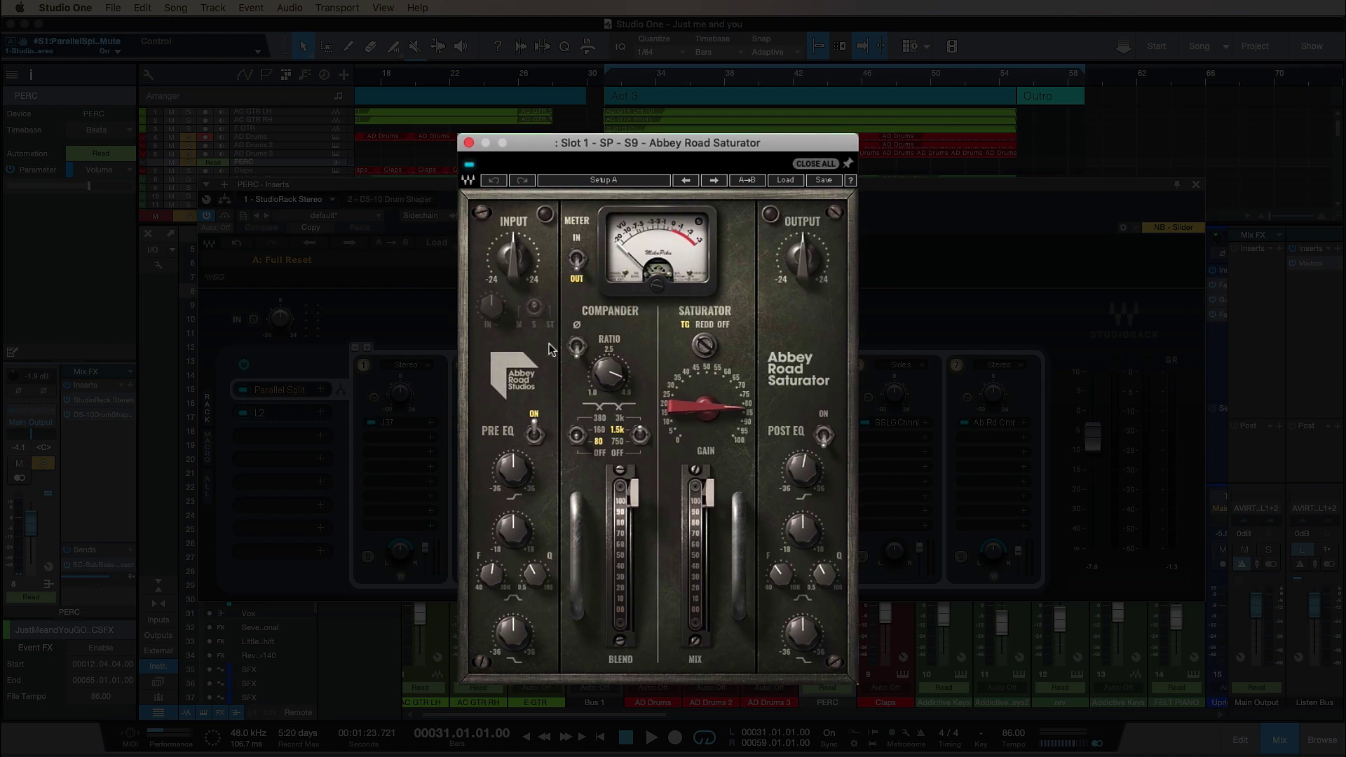
click(469, 145)
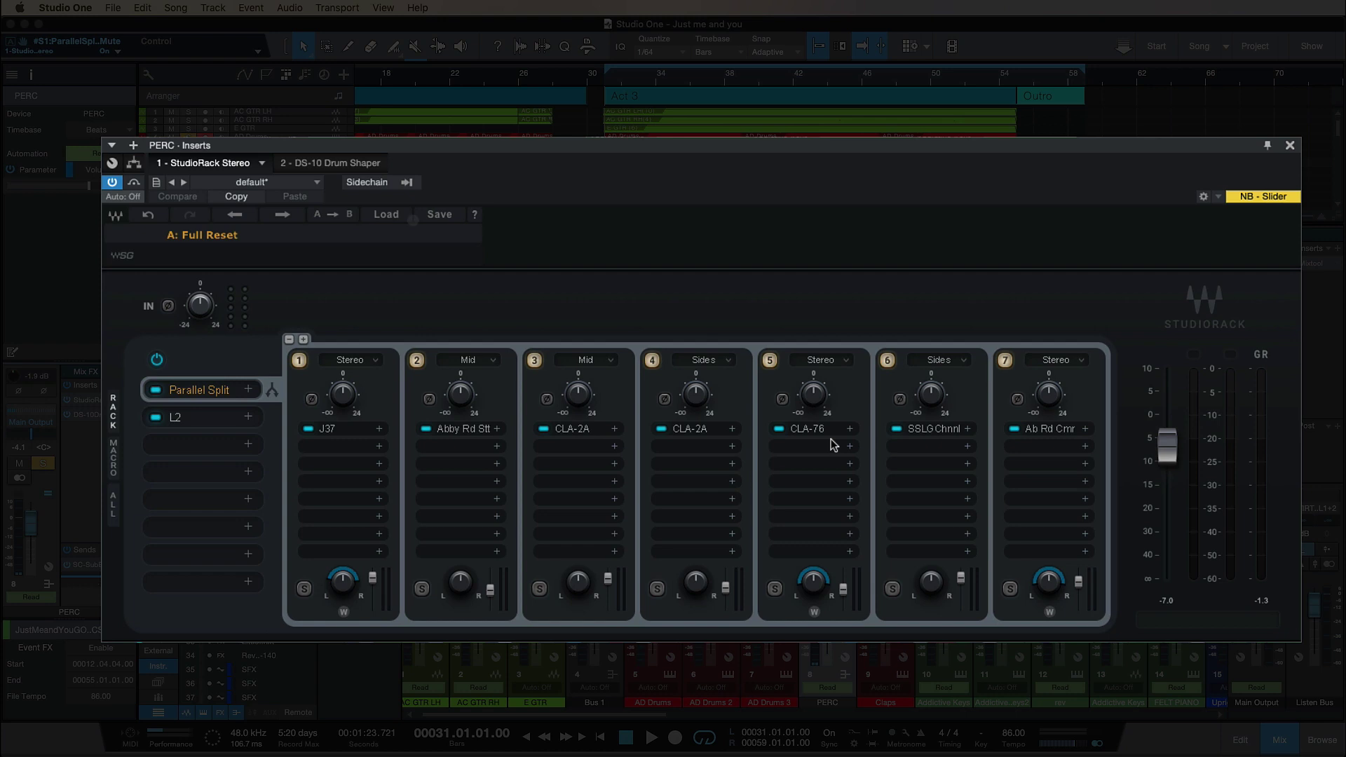
Open the processor list for the empty slot under J37 and dismiss it without adding anything.
click(356, 450)
Open the mid-branch Abbey Road Saturator, nudge its window right, then close it.
click(480, 428)
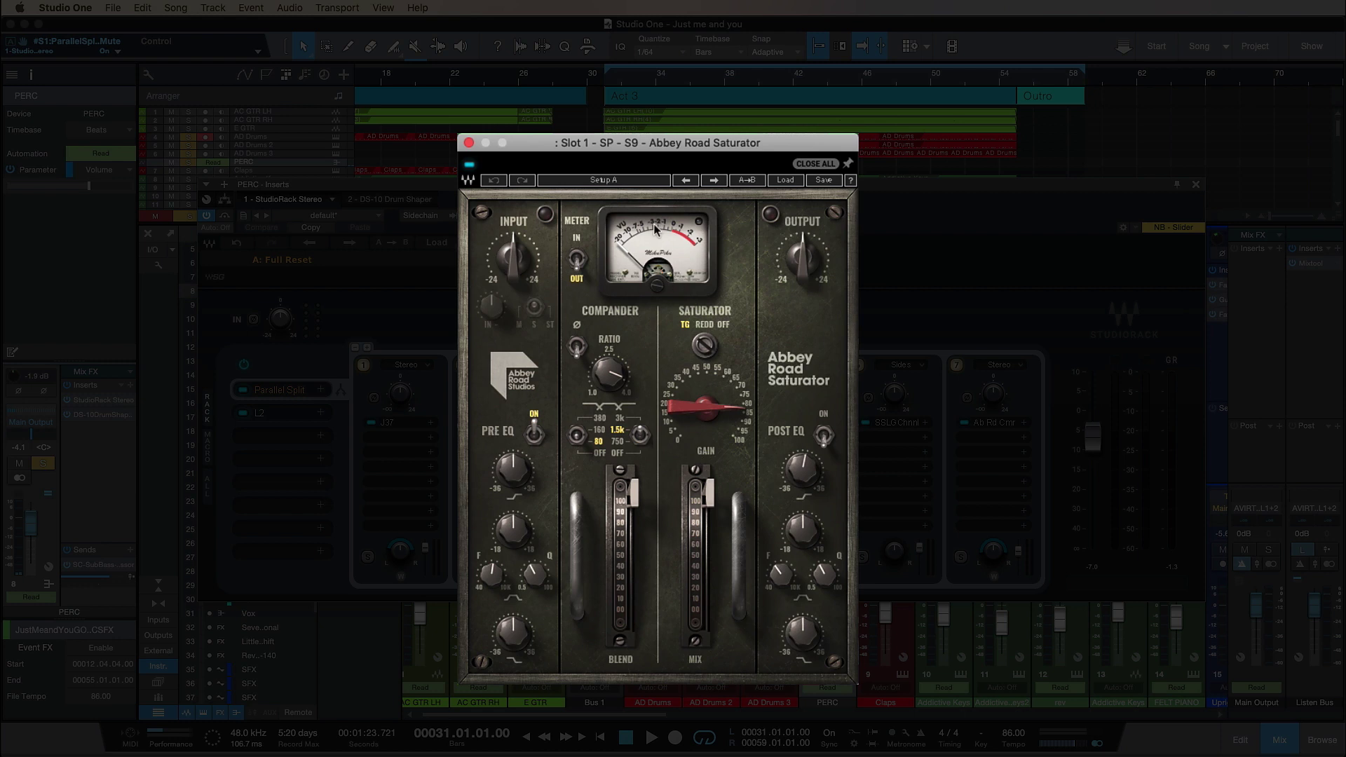
mouse_move(643, 149)
mouse_down()
mouse_move(753, 148)
mouse_move(651, 147)
mouse_up()
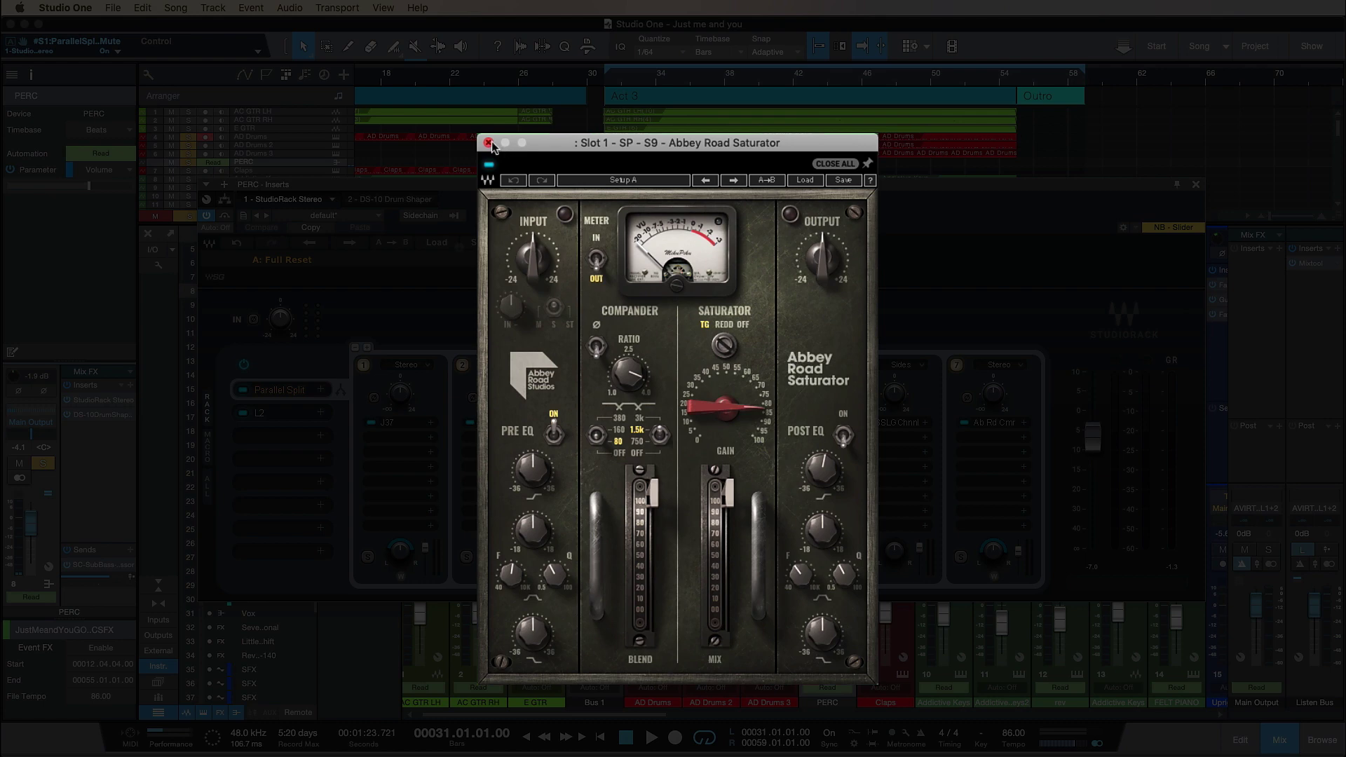
click(490, 144)
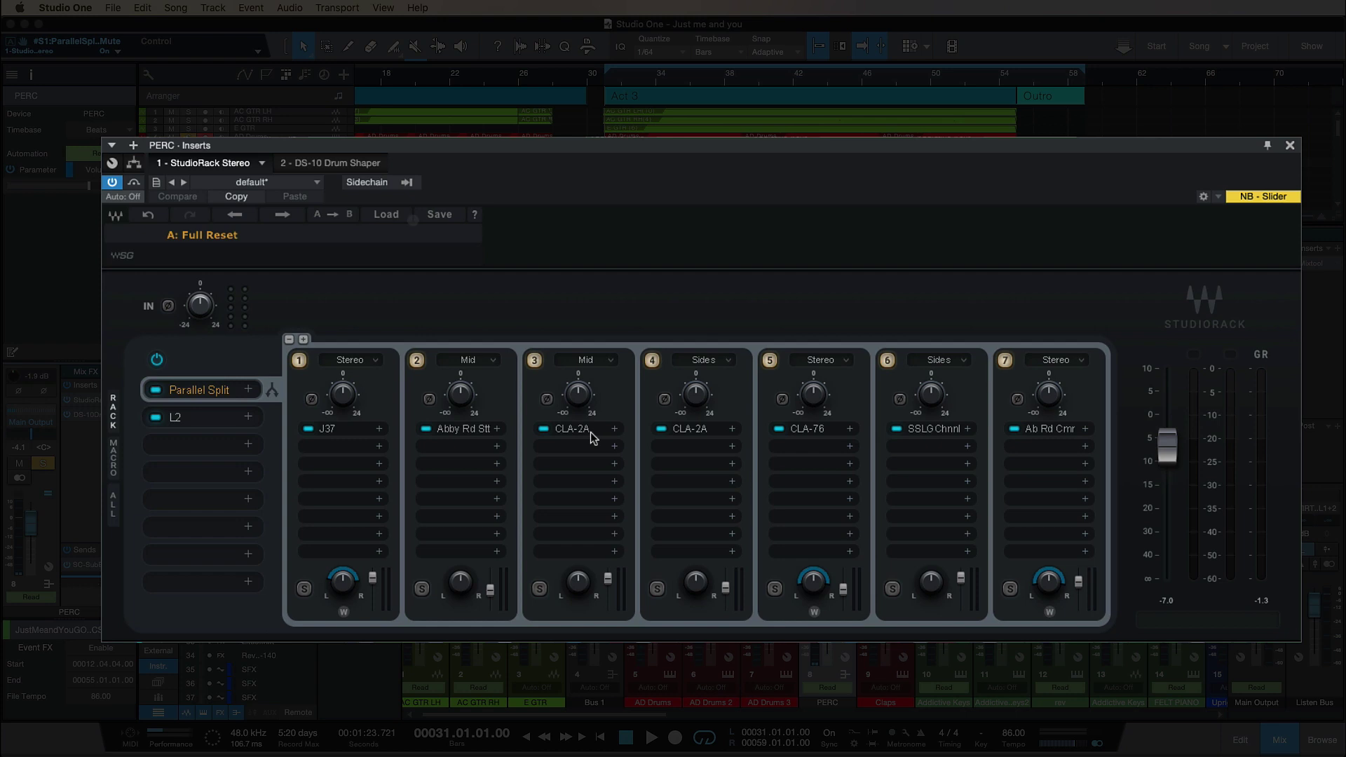
Open the branch-3 CLA-2A compressor centred, audition it during playback, then close it.
double_click(590, 432)
drag(978, 246, 855, 257)
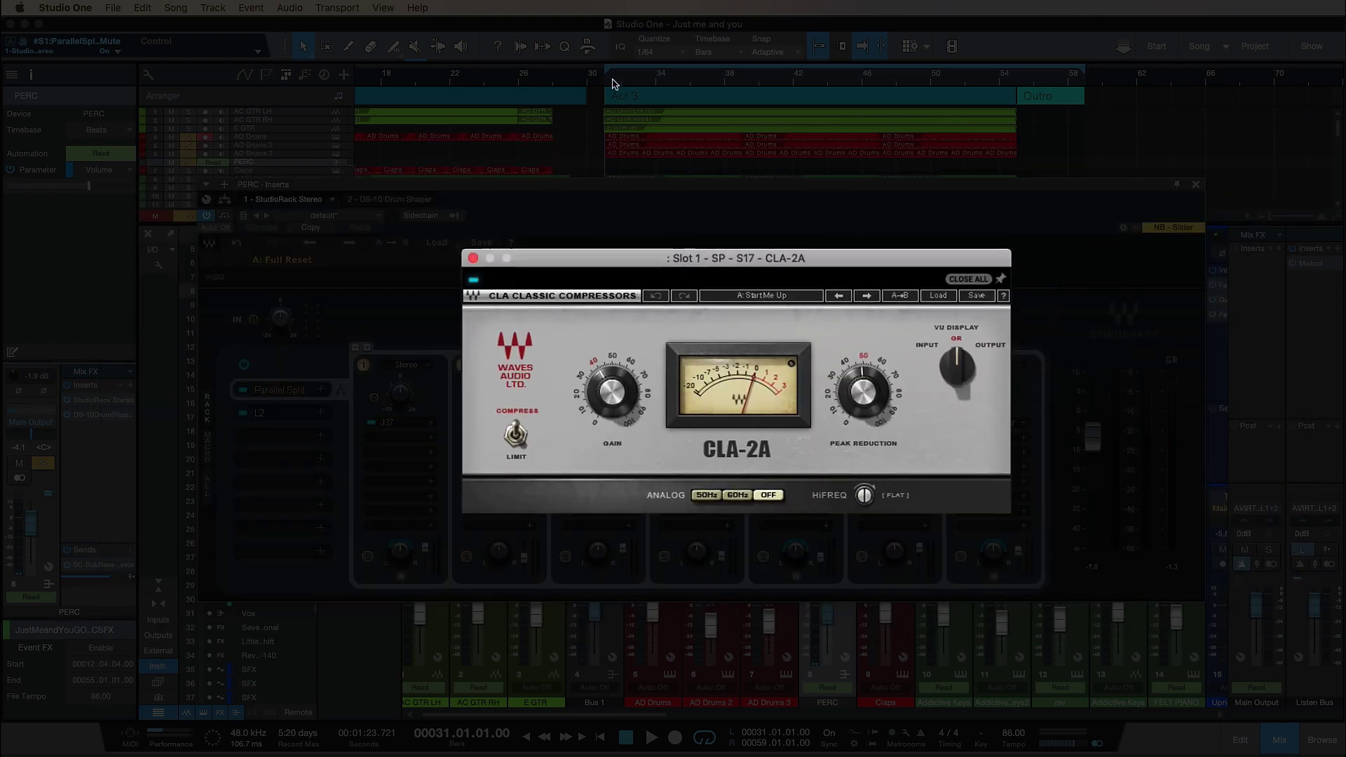
click(604, 85)
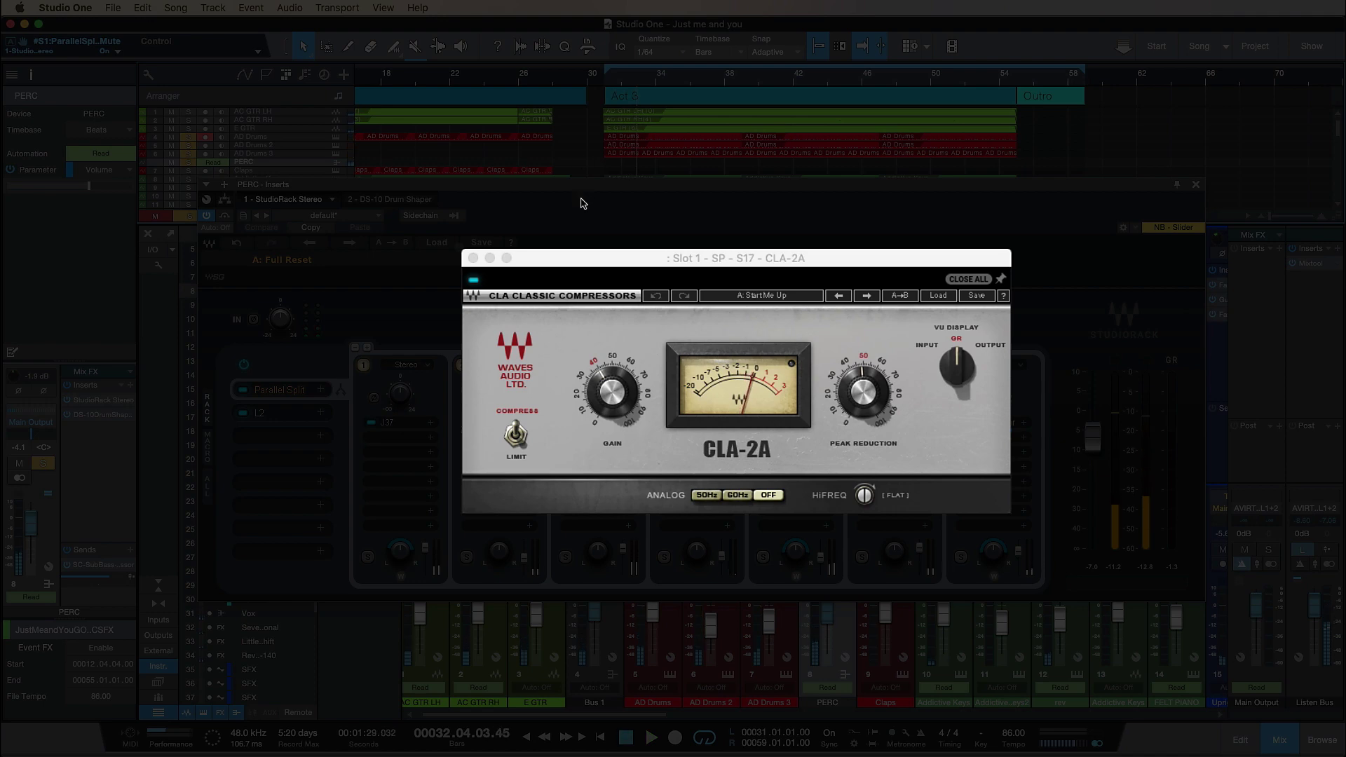
click(473, 257)
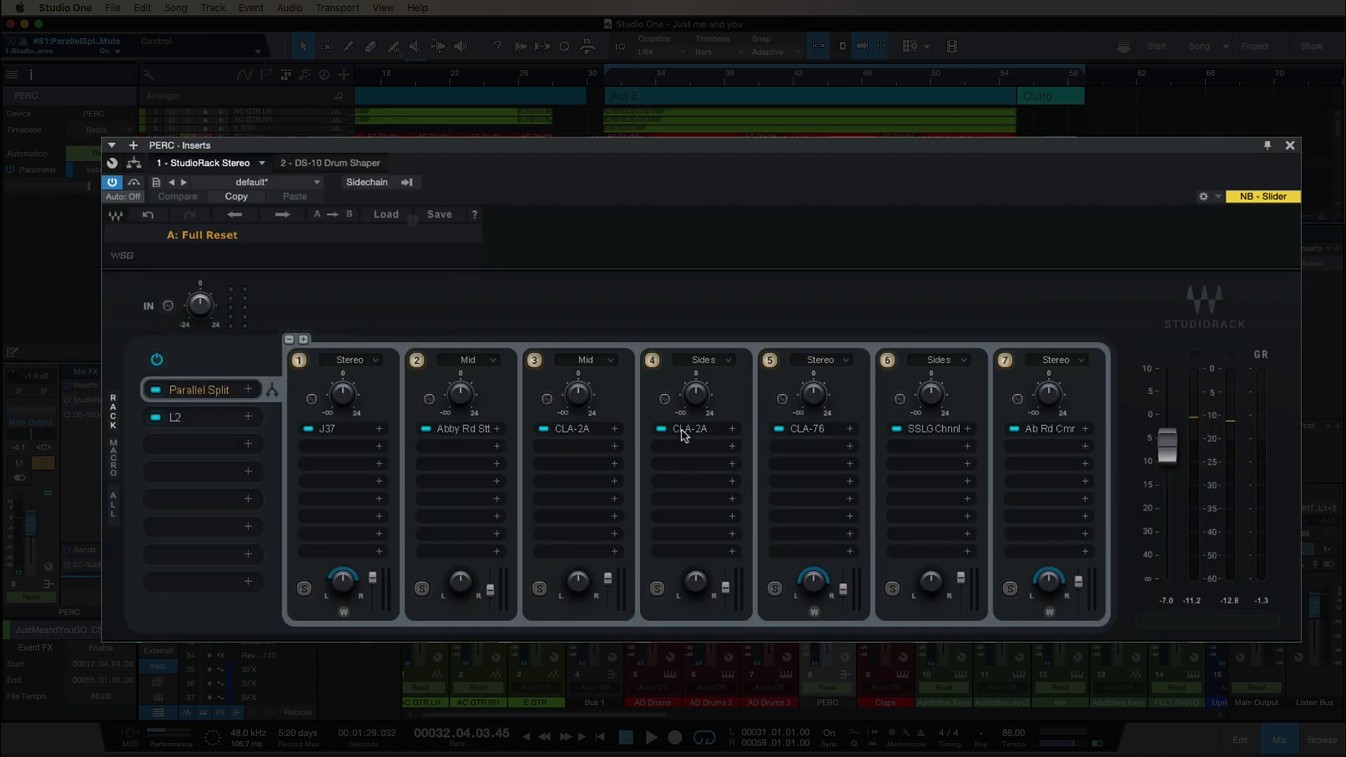
double_click(684, 434)
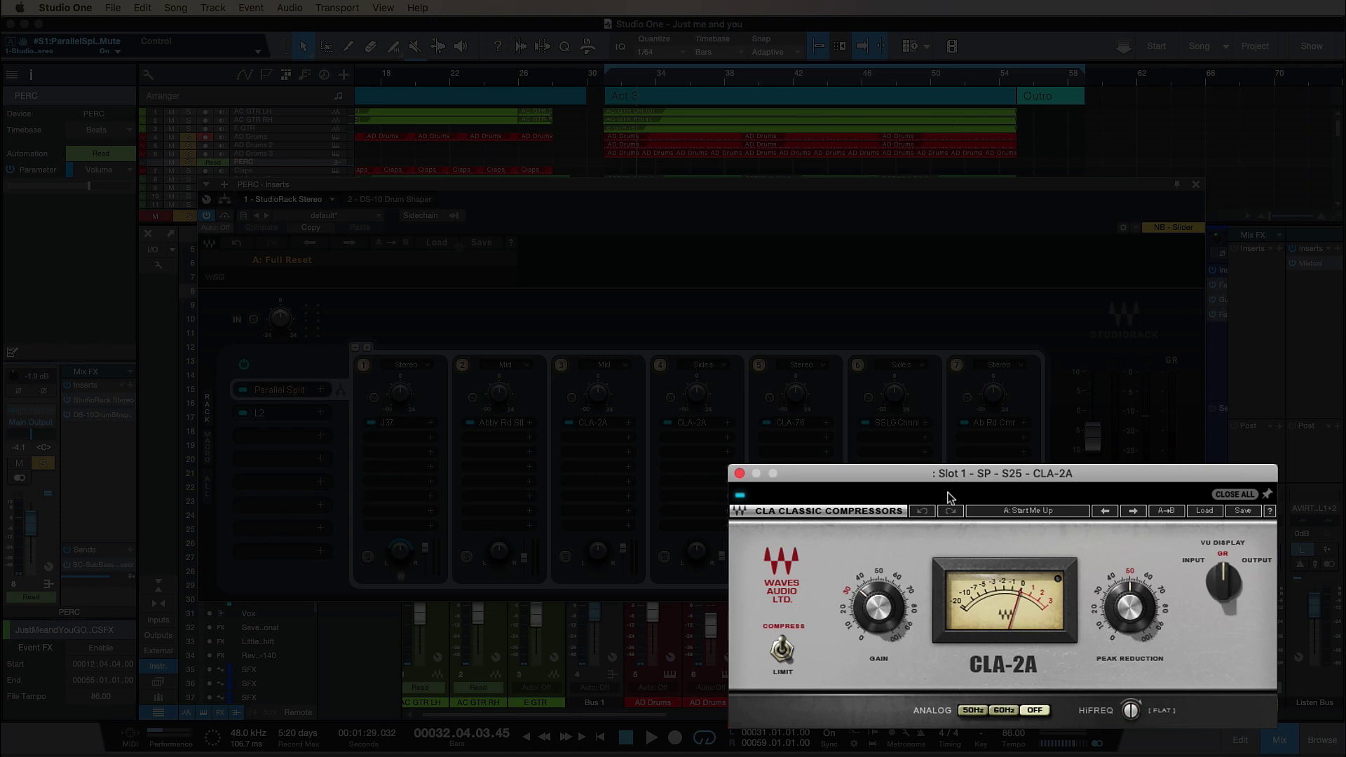
drag(809, 477, 636, 279)
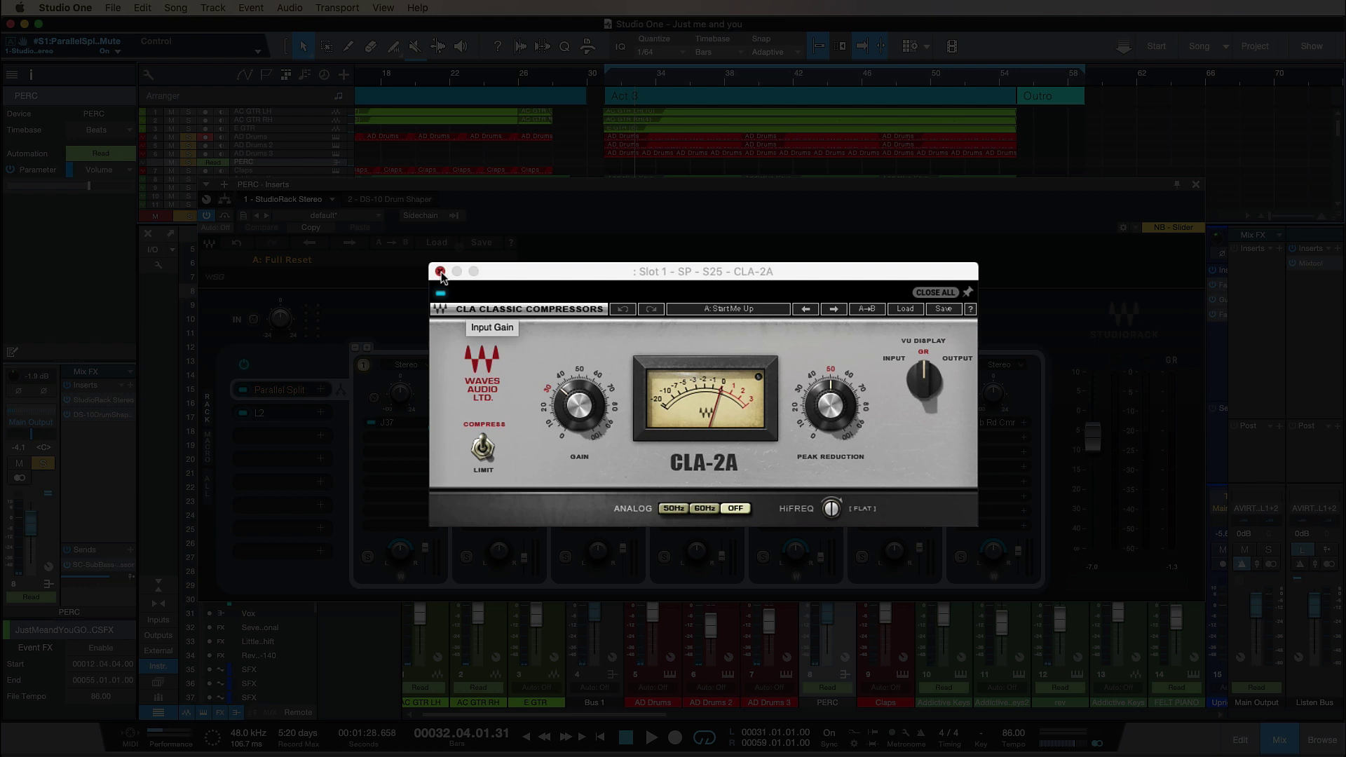
click(440, 273)
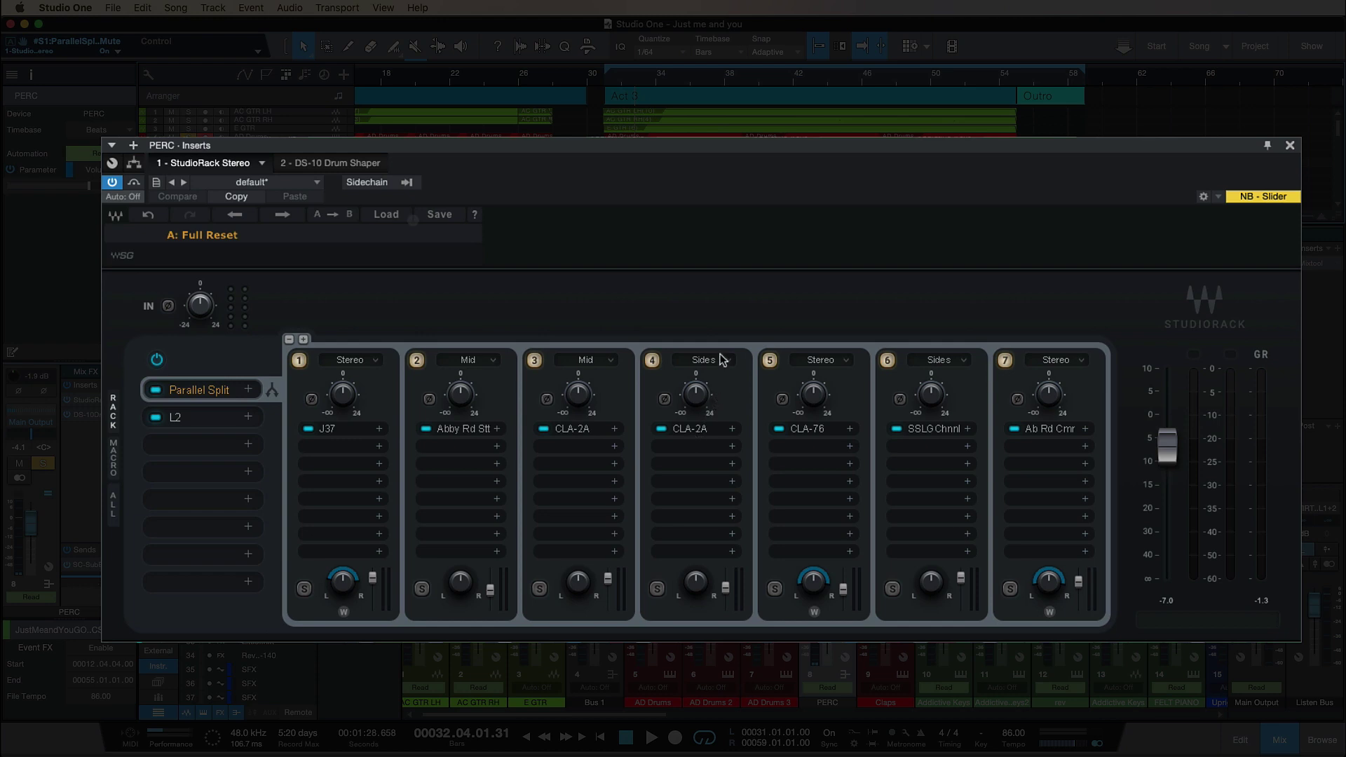
double_click(579, 431)
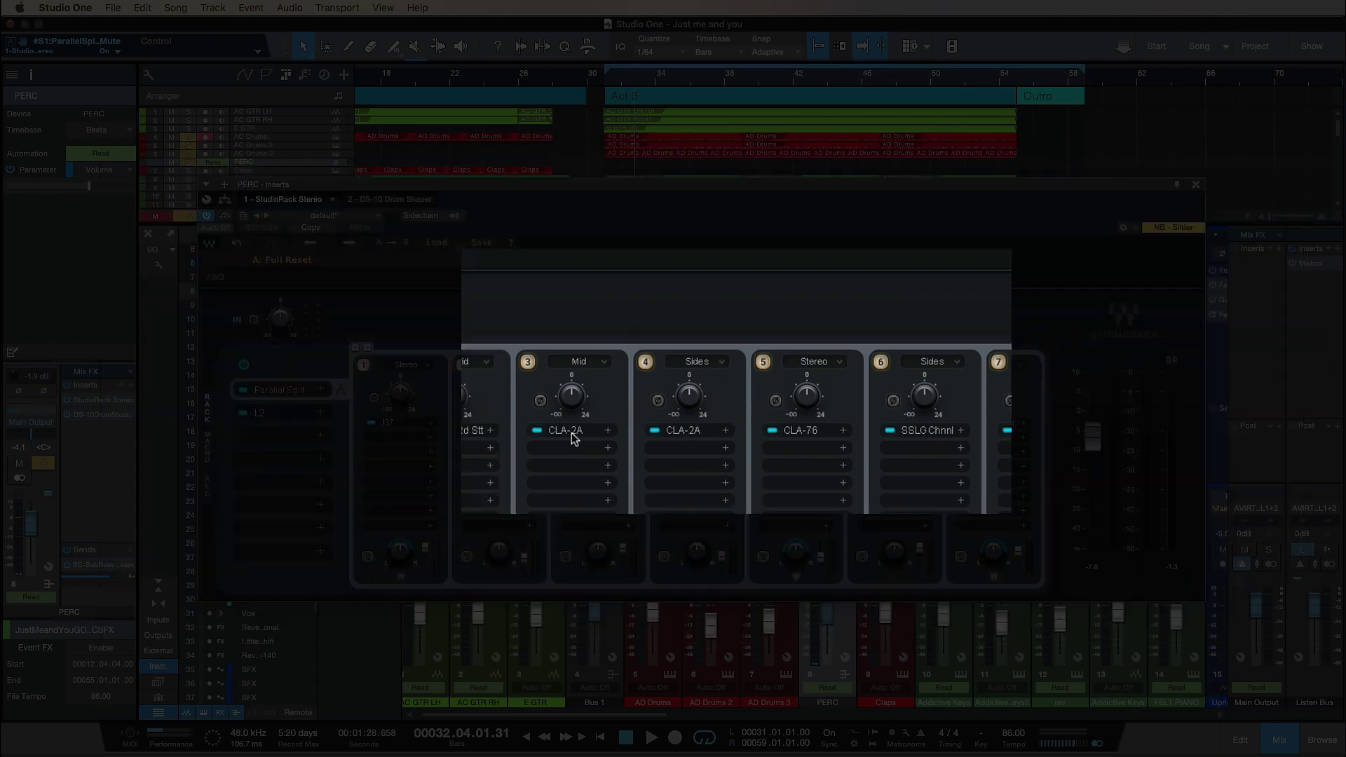
click(606, 83)
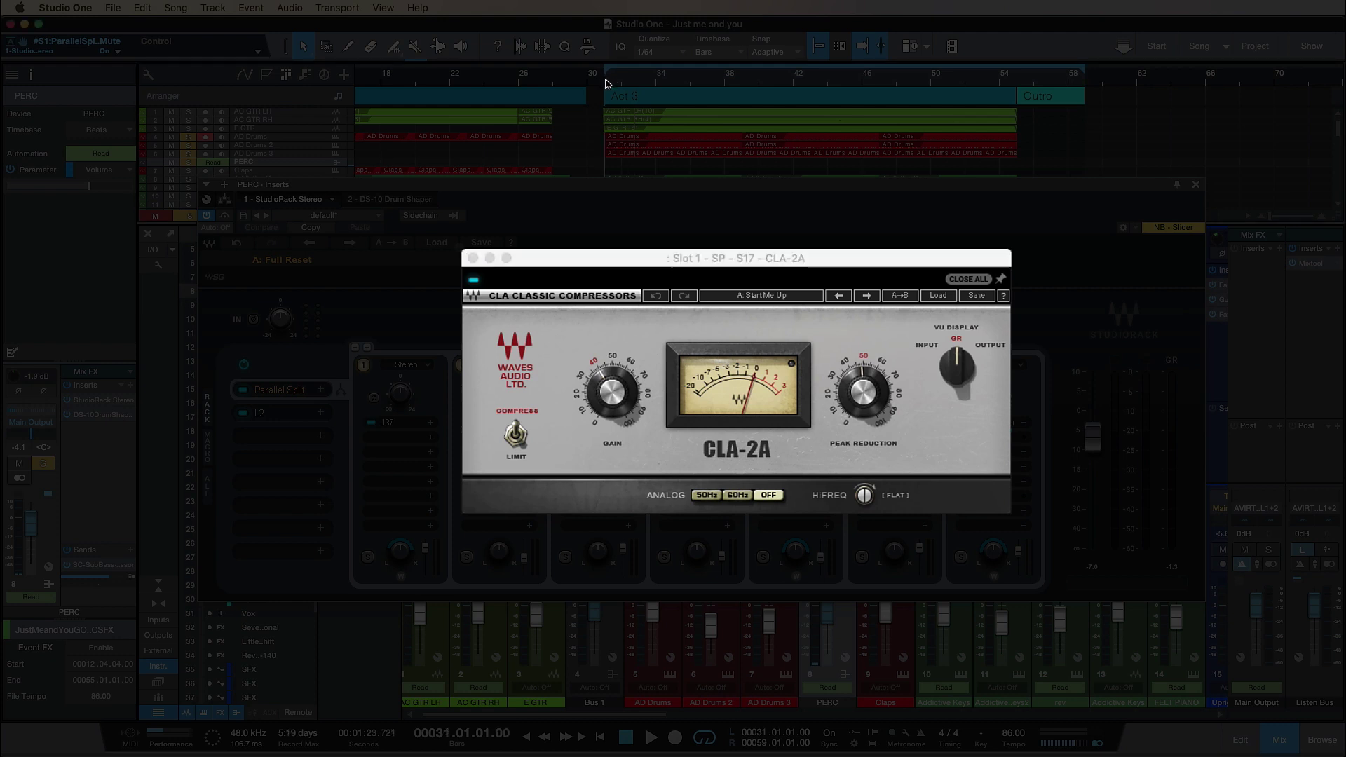
click(473, 259)
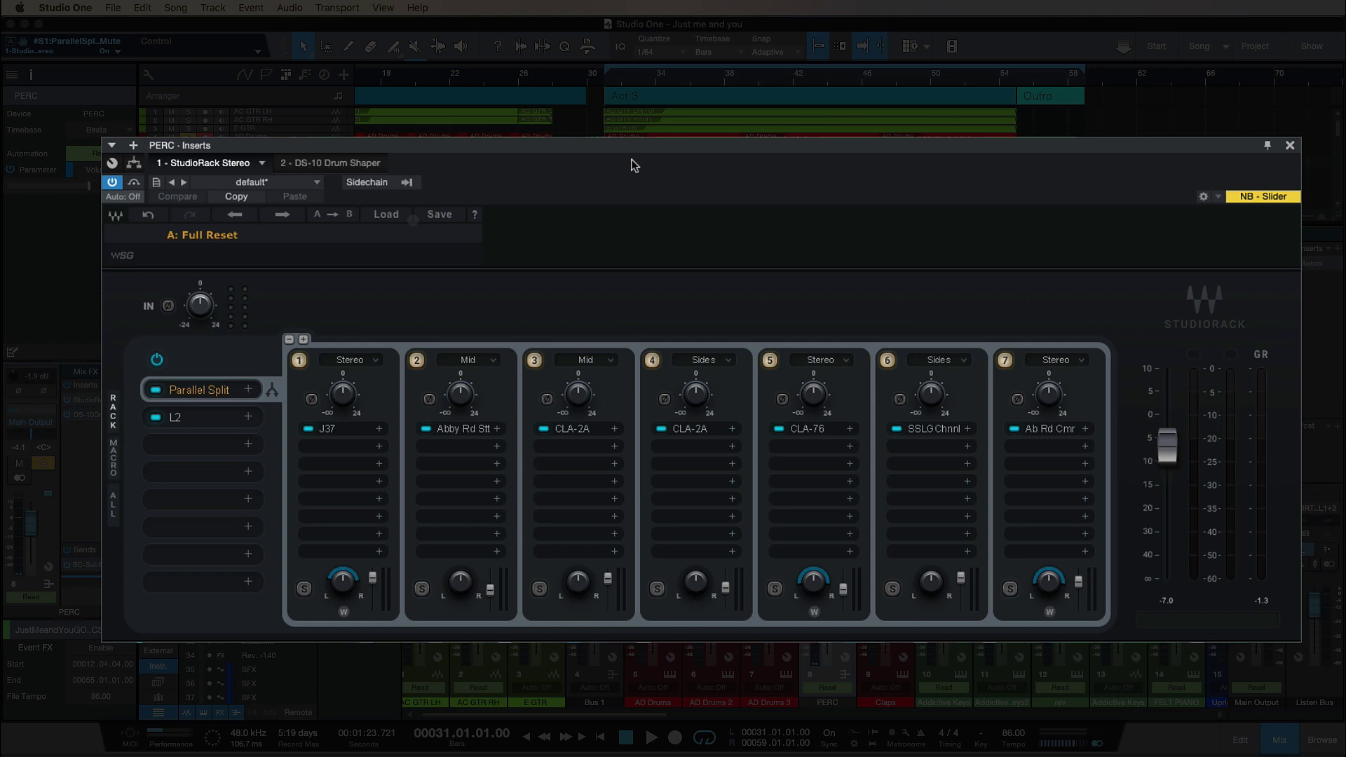
Audition the chain-5 CLA-76 compressor during playback, then close its window.
click(807, 429)
mouse_move(1216, 412)
mouse_down()
mouse_move(122, 266)
mouse_move(504, 254)
mouse_up()
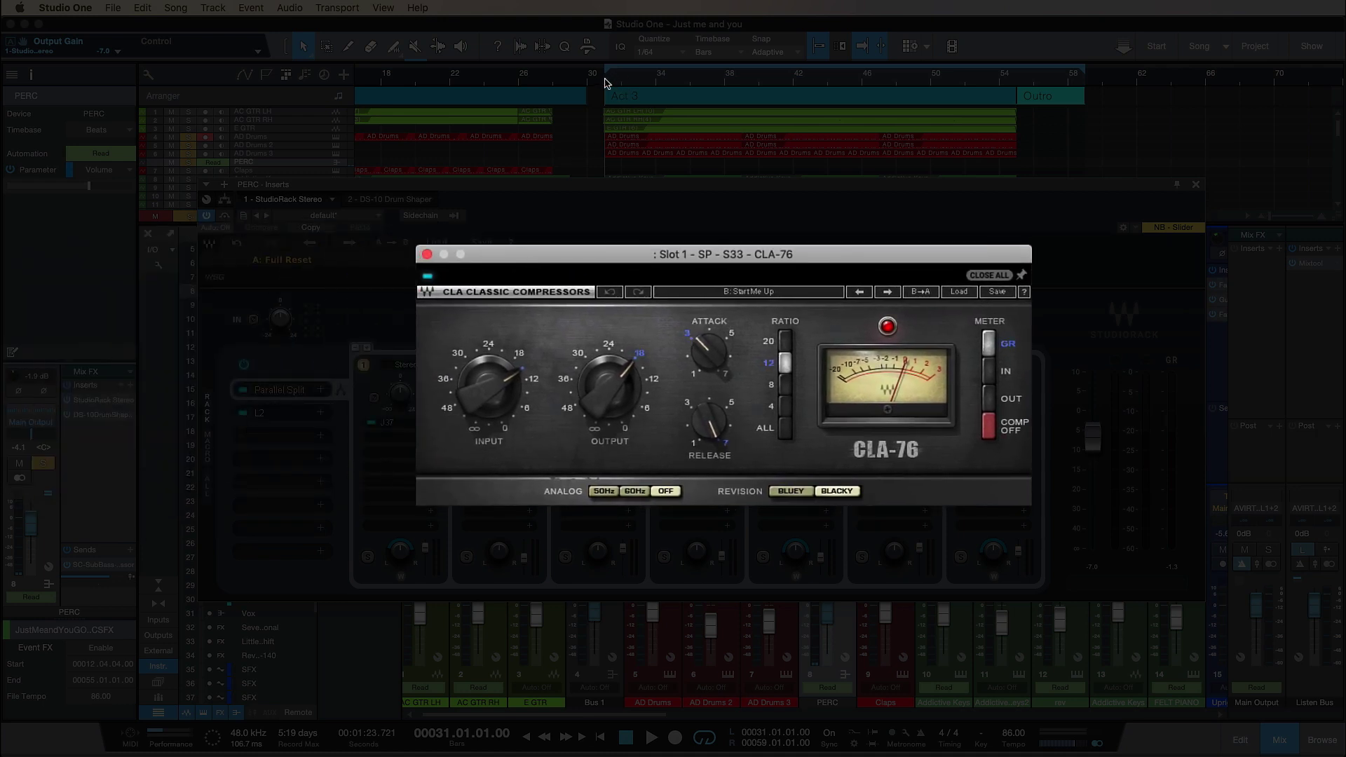
click(606, 82)
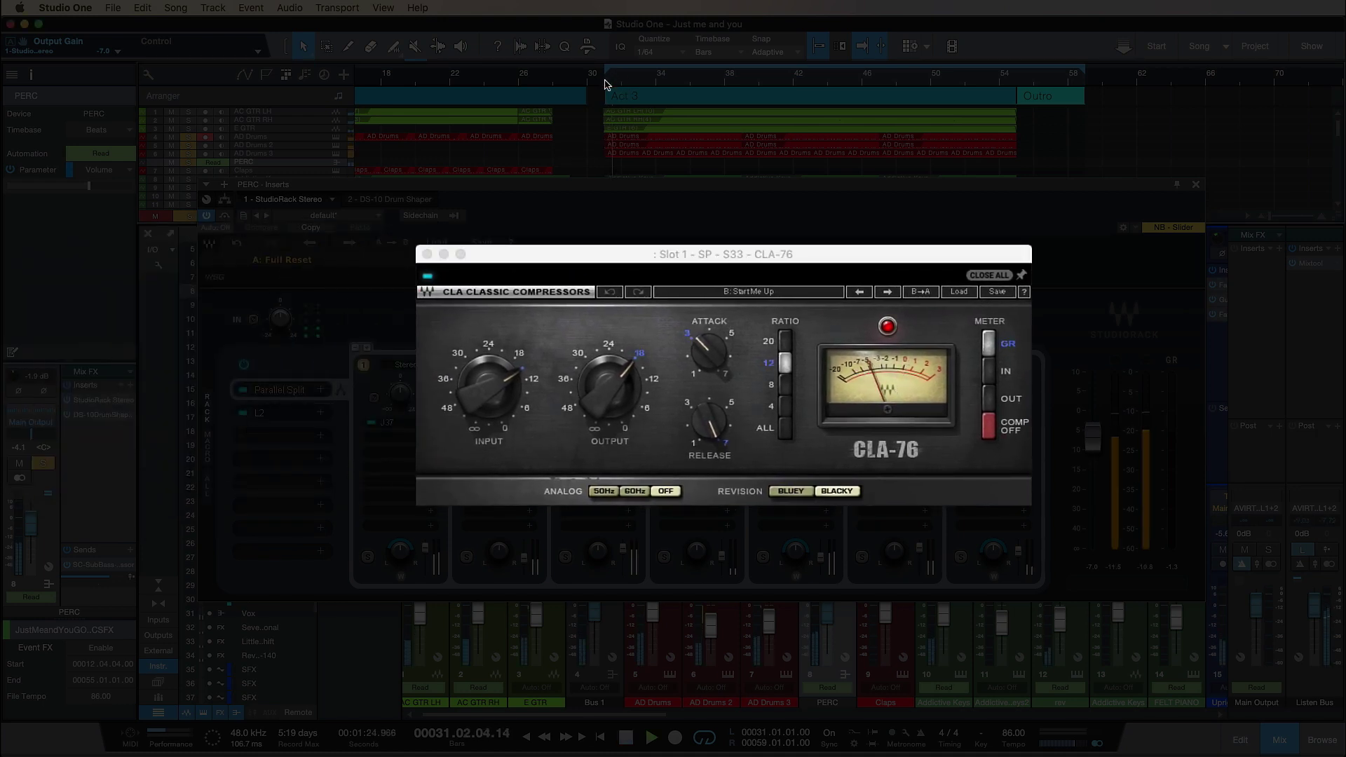
click(425, 254)
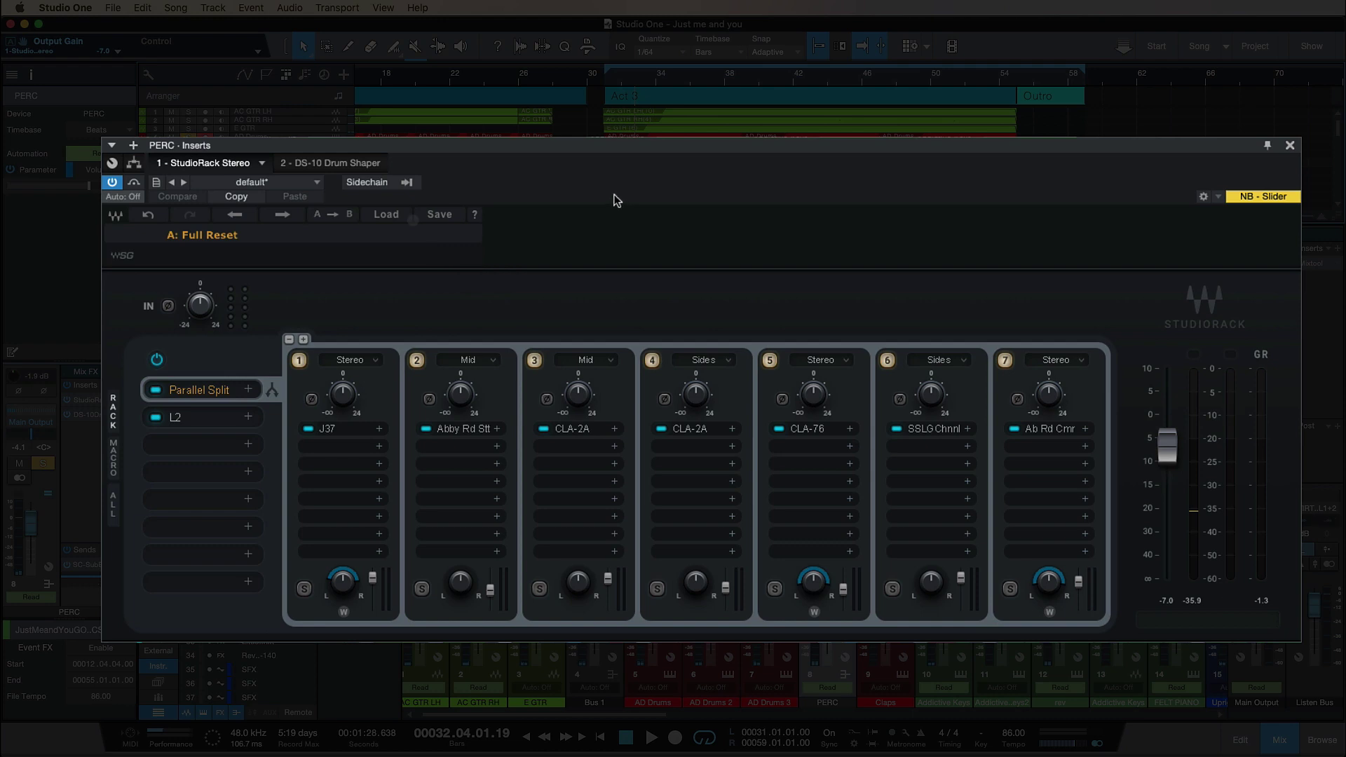
Lower chain 5's output to -14.3 and reopen the CLA-76 over the rack.
drag(814, 582, 815, 593)
double_click(810, 431)
drag(786, 254, 756, 257)
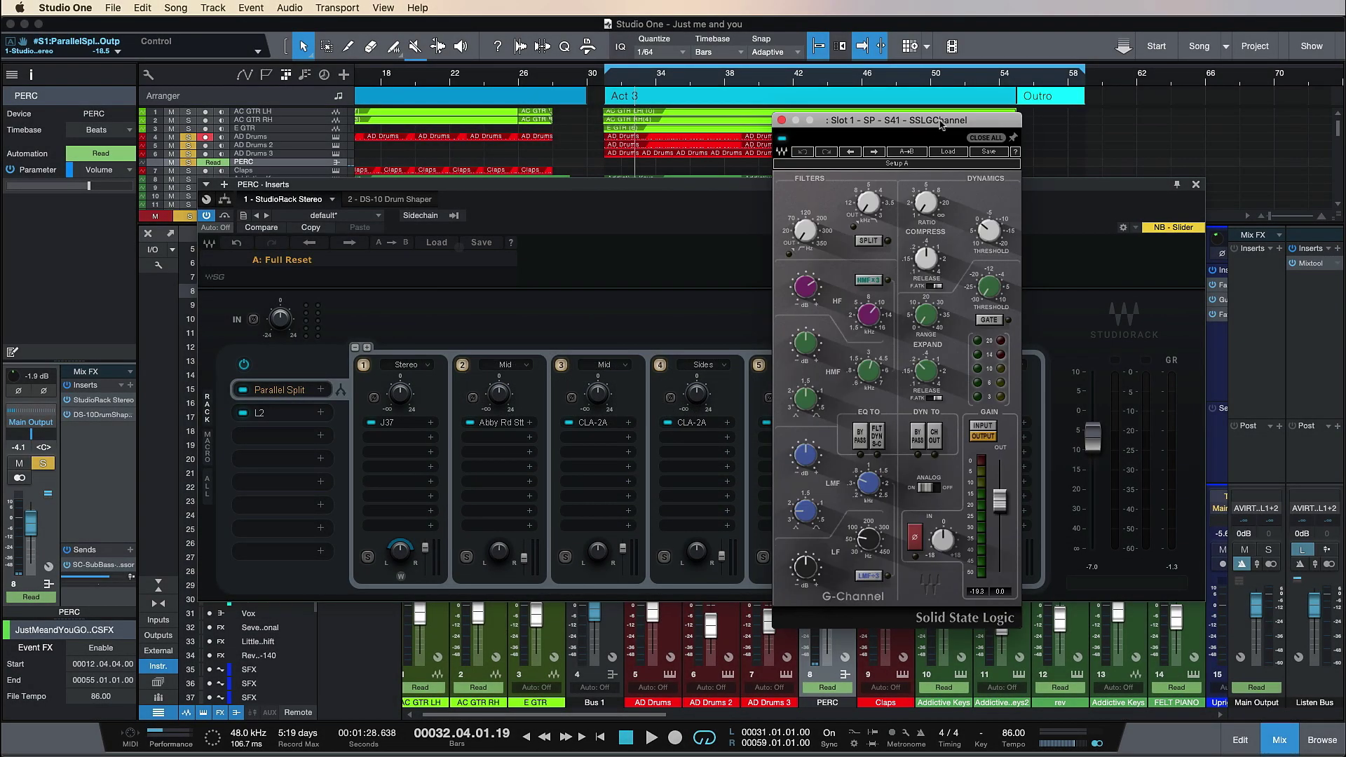
Raise the SSL G-Channel HF gain to about 6.8, then close the strip.
drag(941, 123, 690, 132)
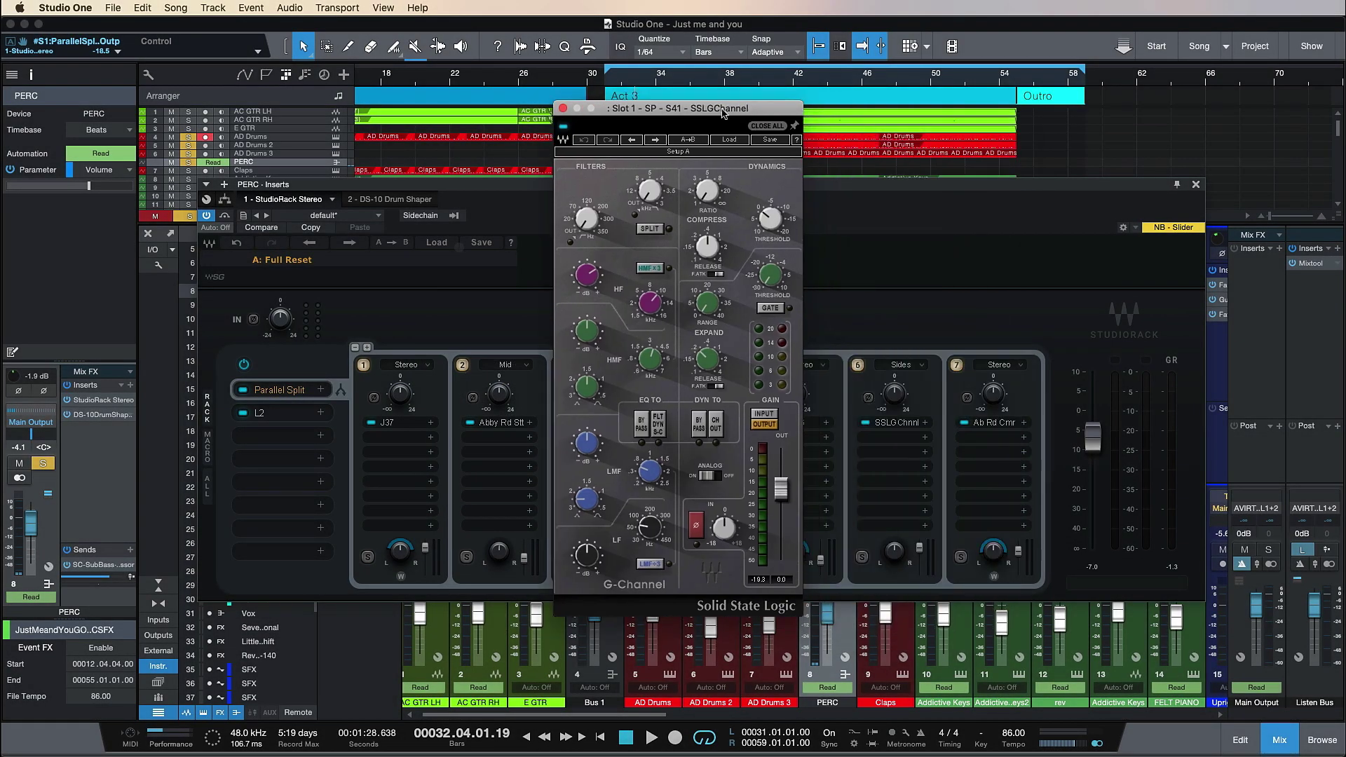
drag(558, 300, 558, 293)
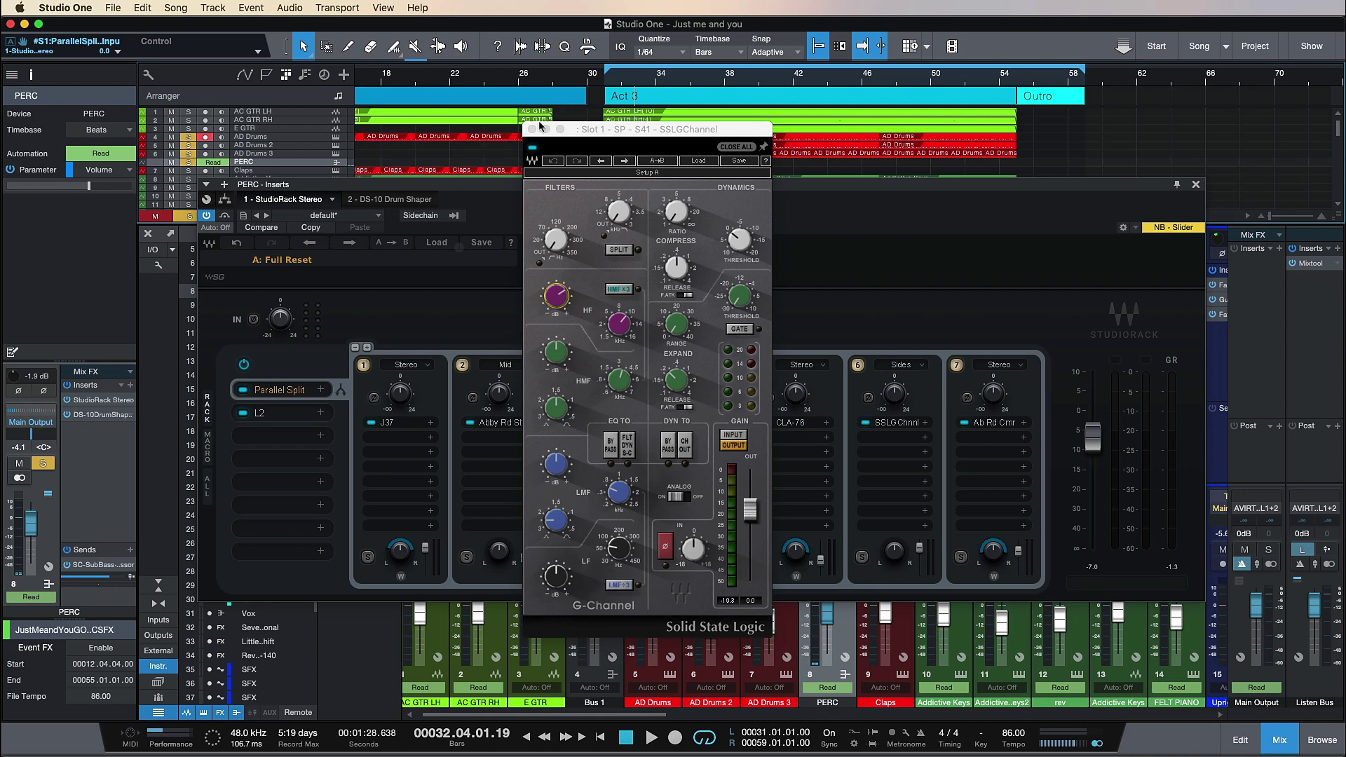
click(536, 129)
Open the Abbey Road Chambers reverb, centre its window, then close it.
click(993, 422)
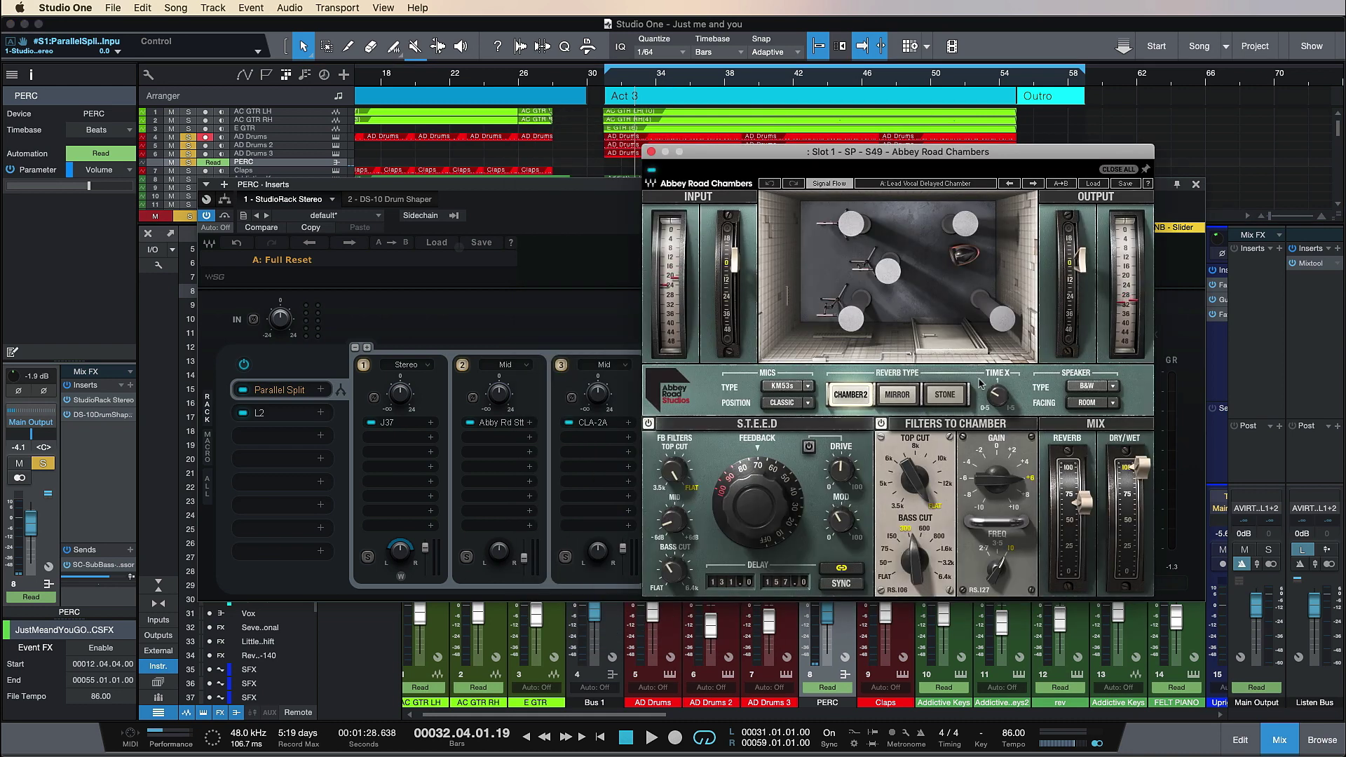
drag(978, 158, 750, 172)
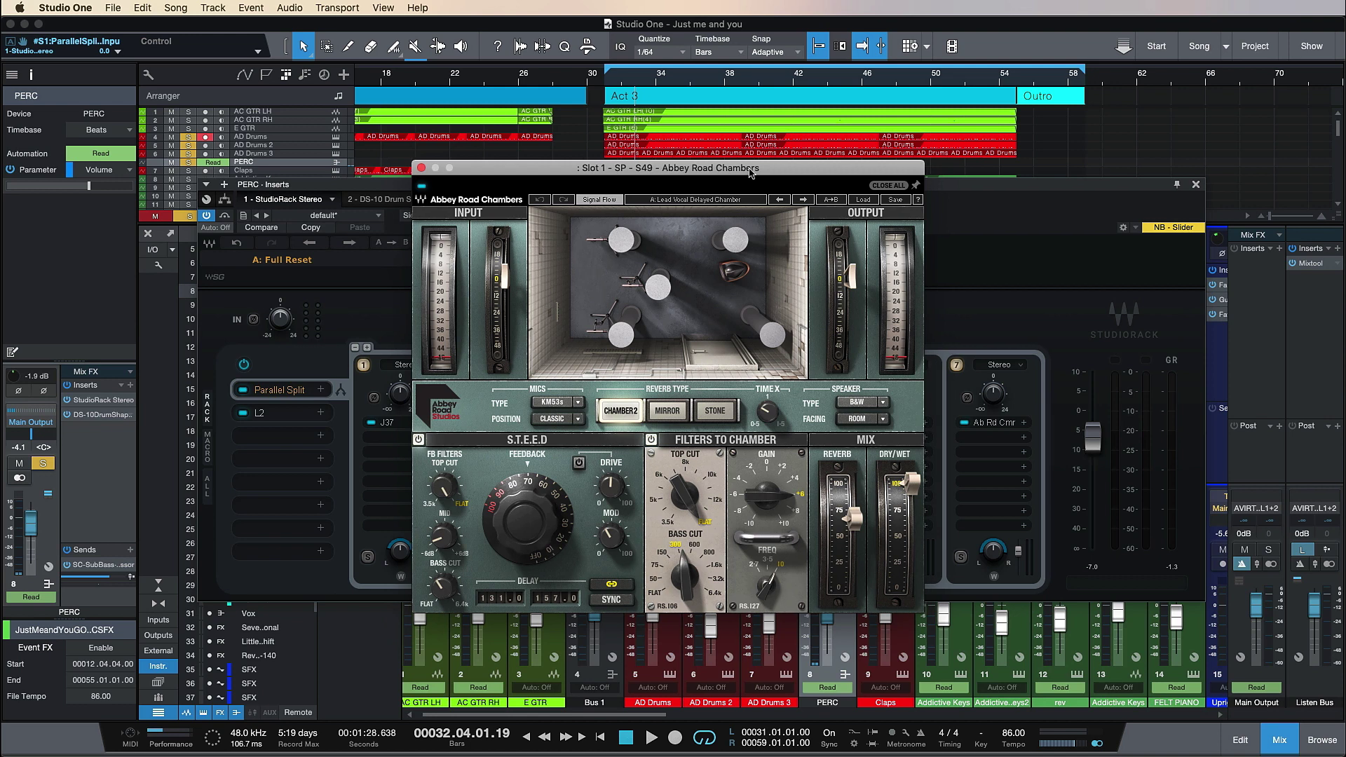
click(422, 169)
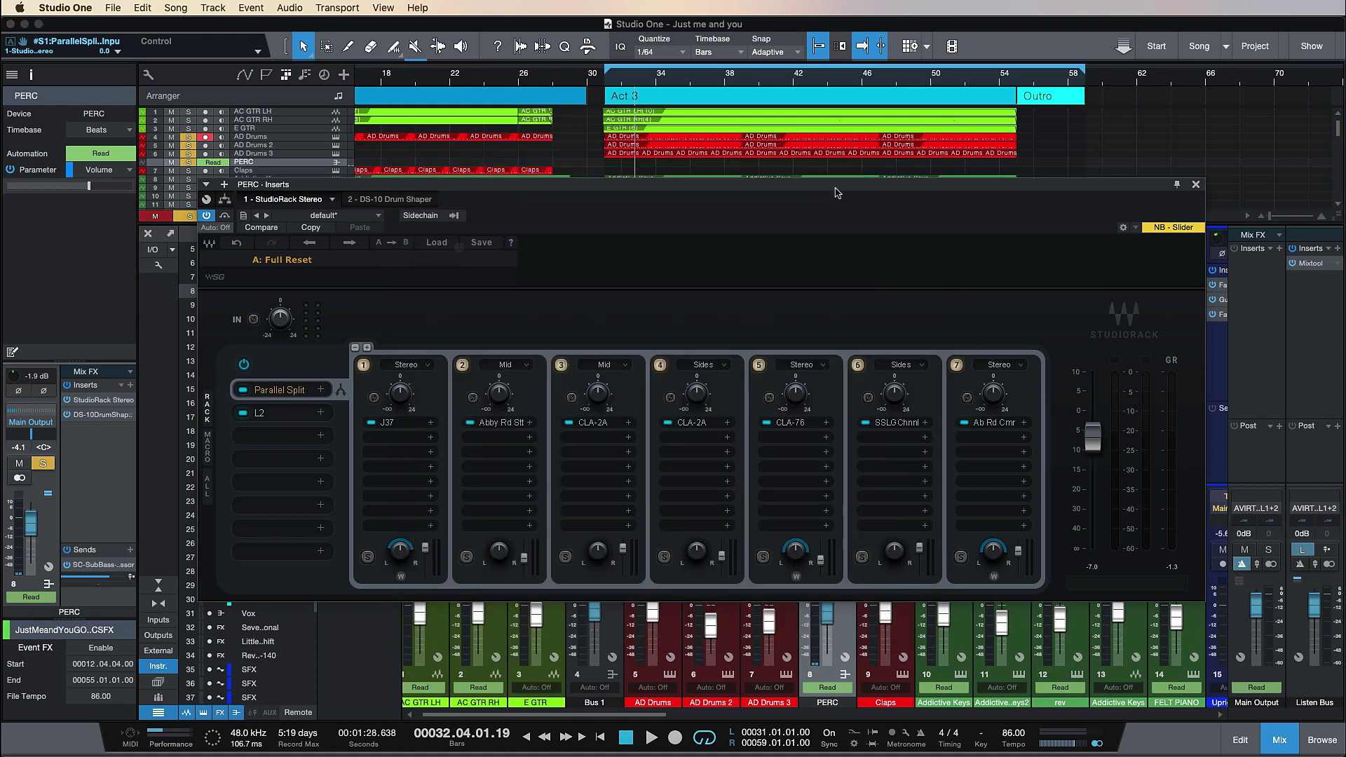
Play from bar 31, A/B the StudioRack chain via bypass, and switch off the L2 limiter.
mouse_move(1017, 550)
click(607, 82)
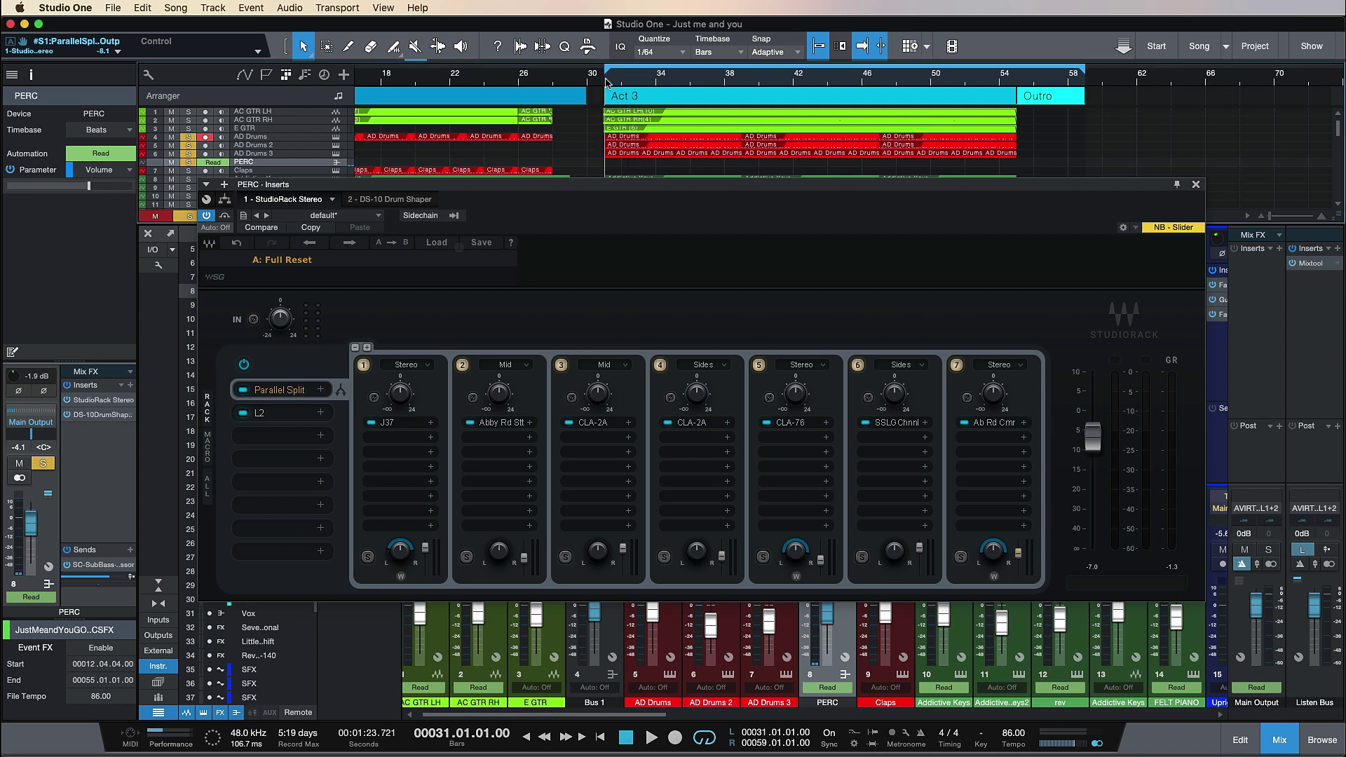
key(space)
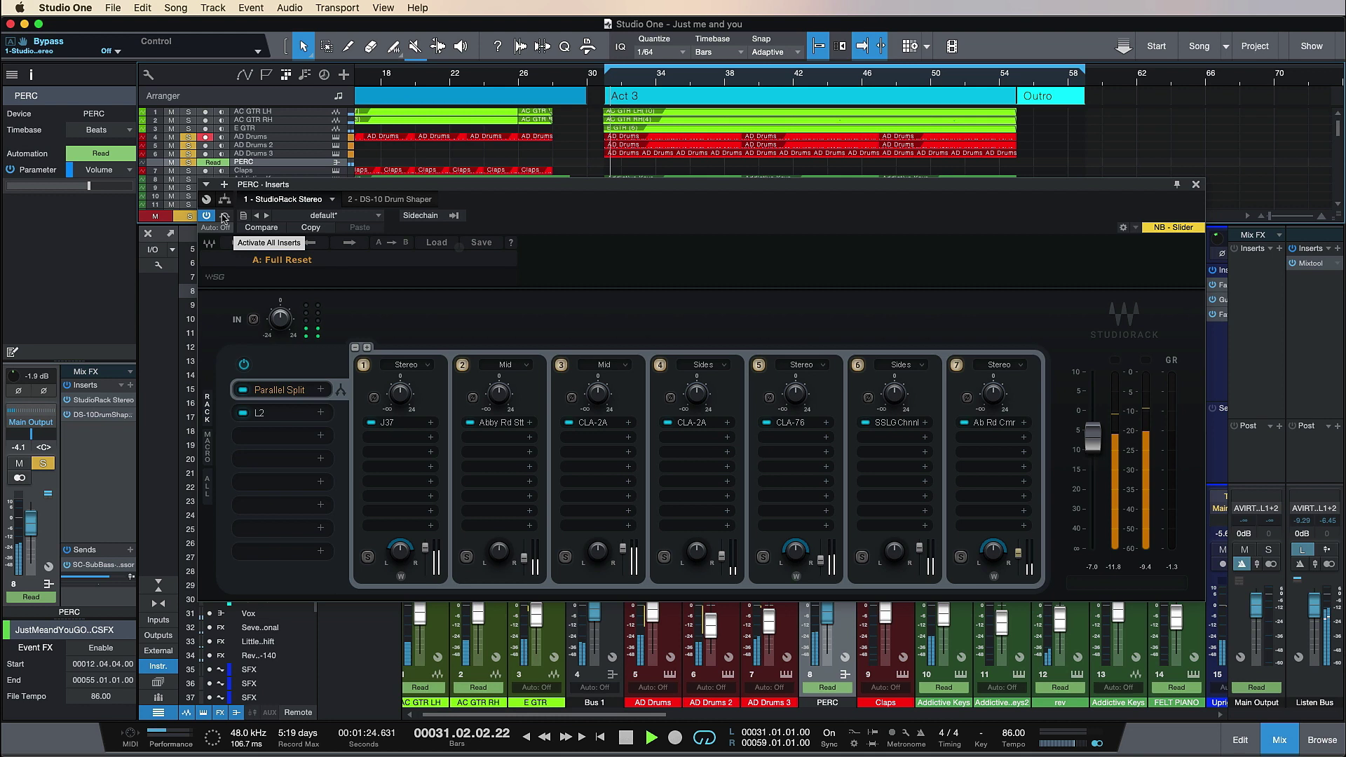
click(224, 215)
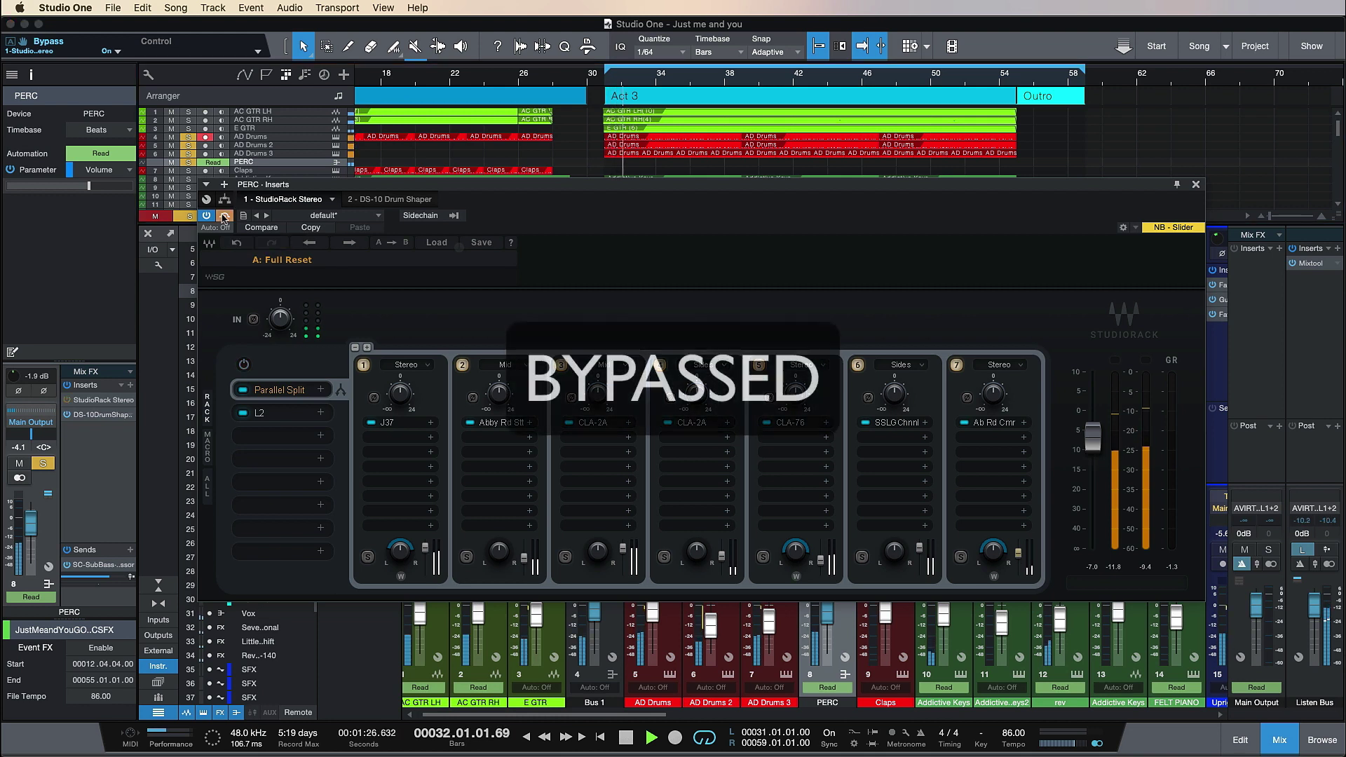
click(224, 215)
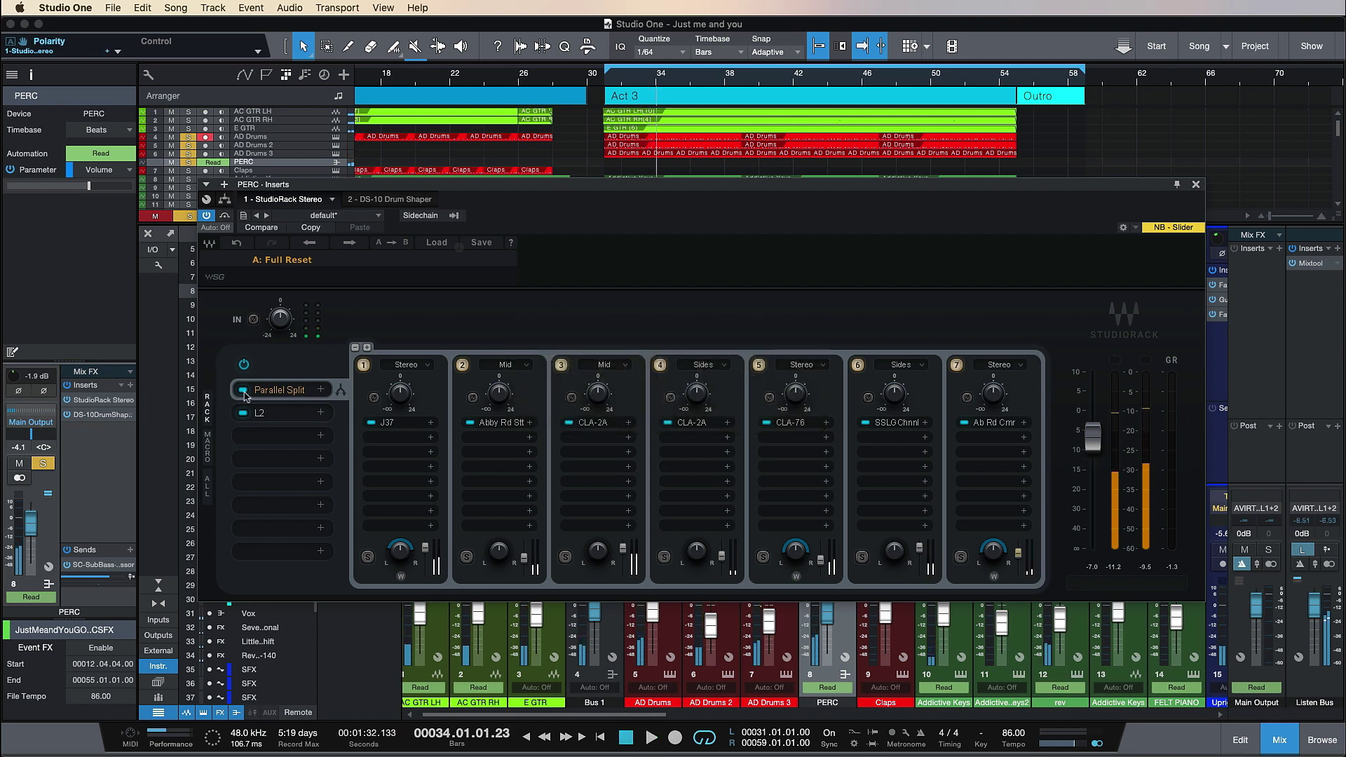
click(245, 414)
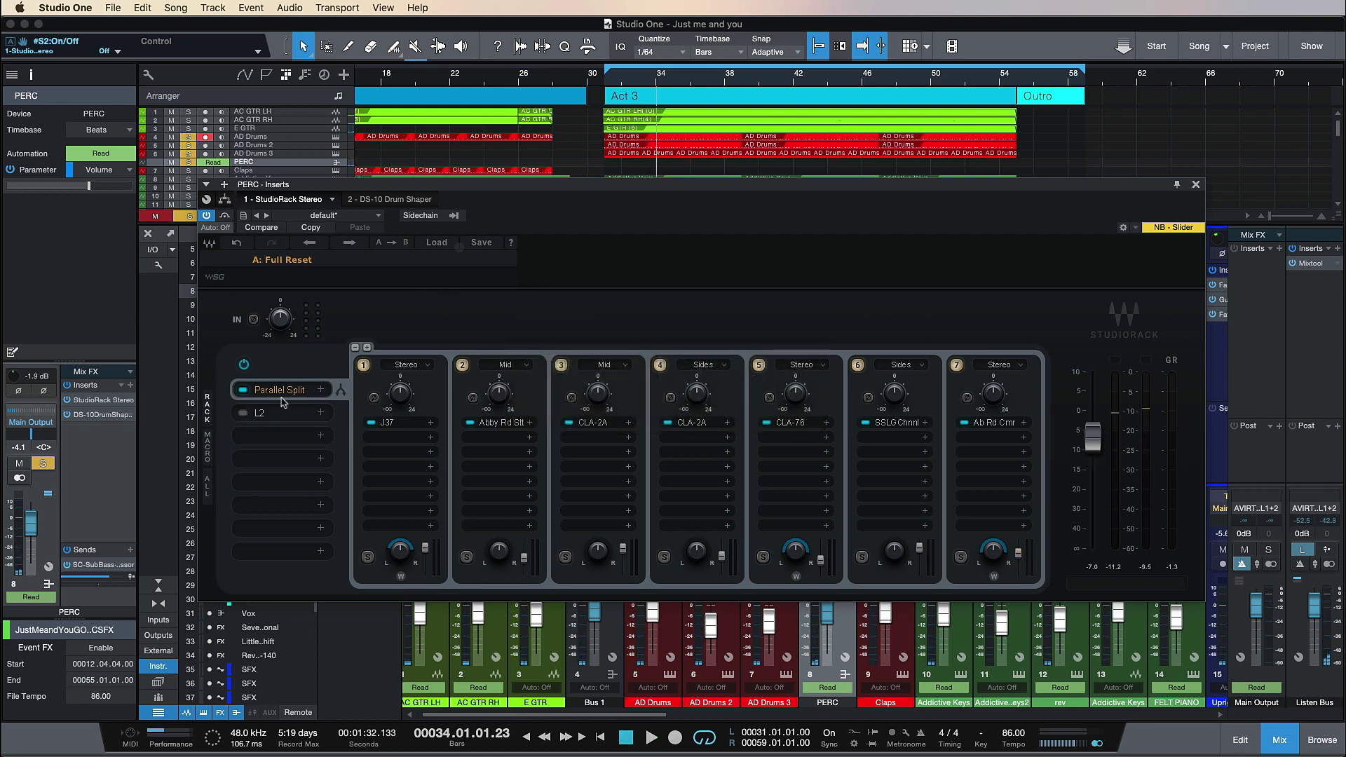
click(605, 79)
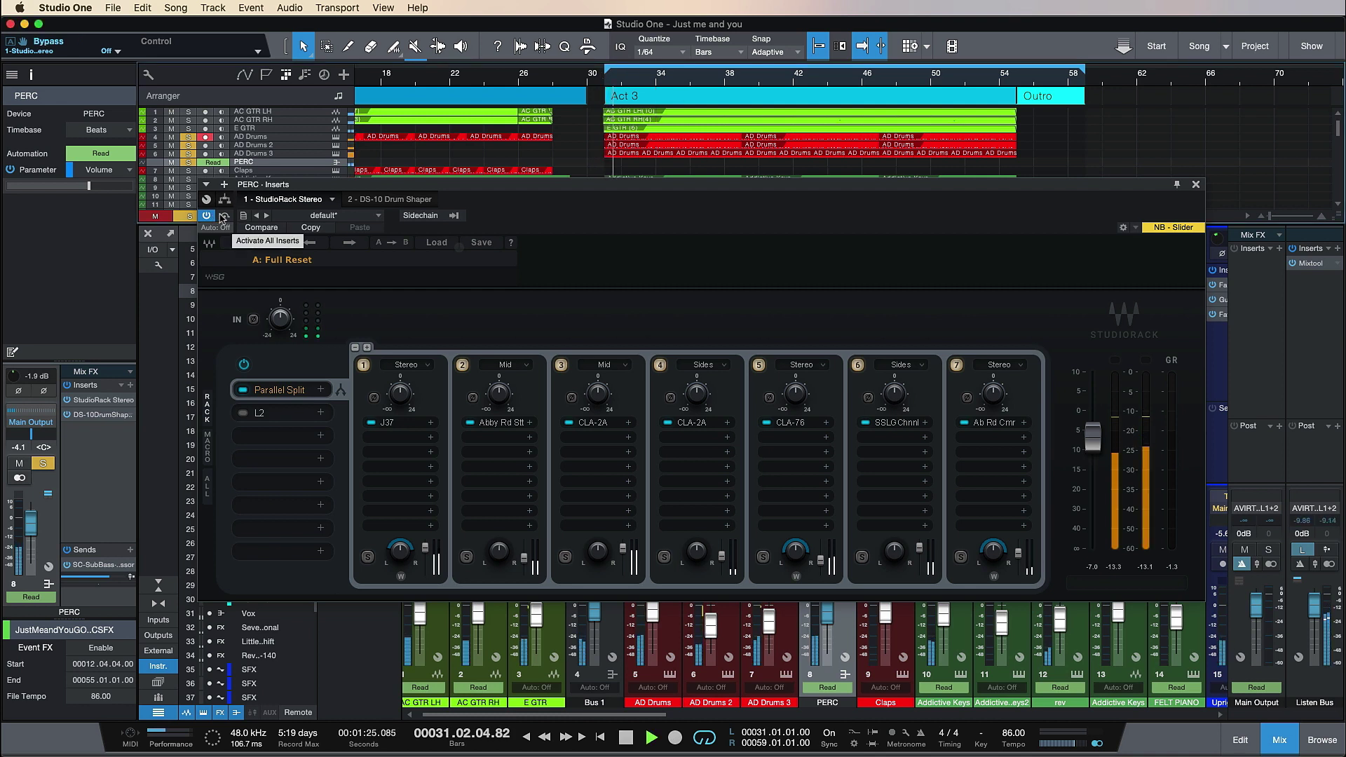
Bypass and re-enable the StudioRack chain once more, then stop playback.
click(225, 216)
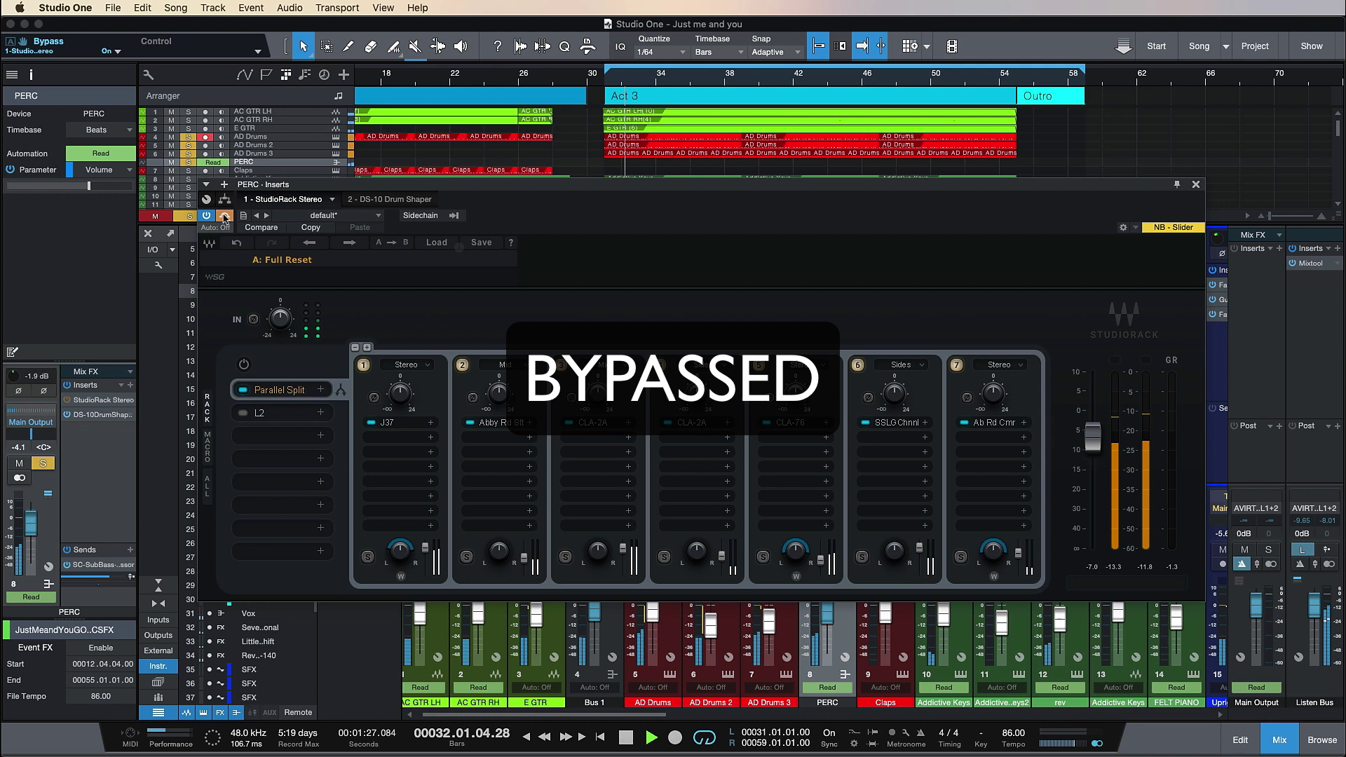
click(226, 216)
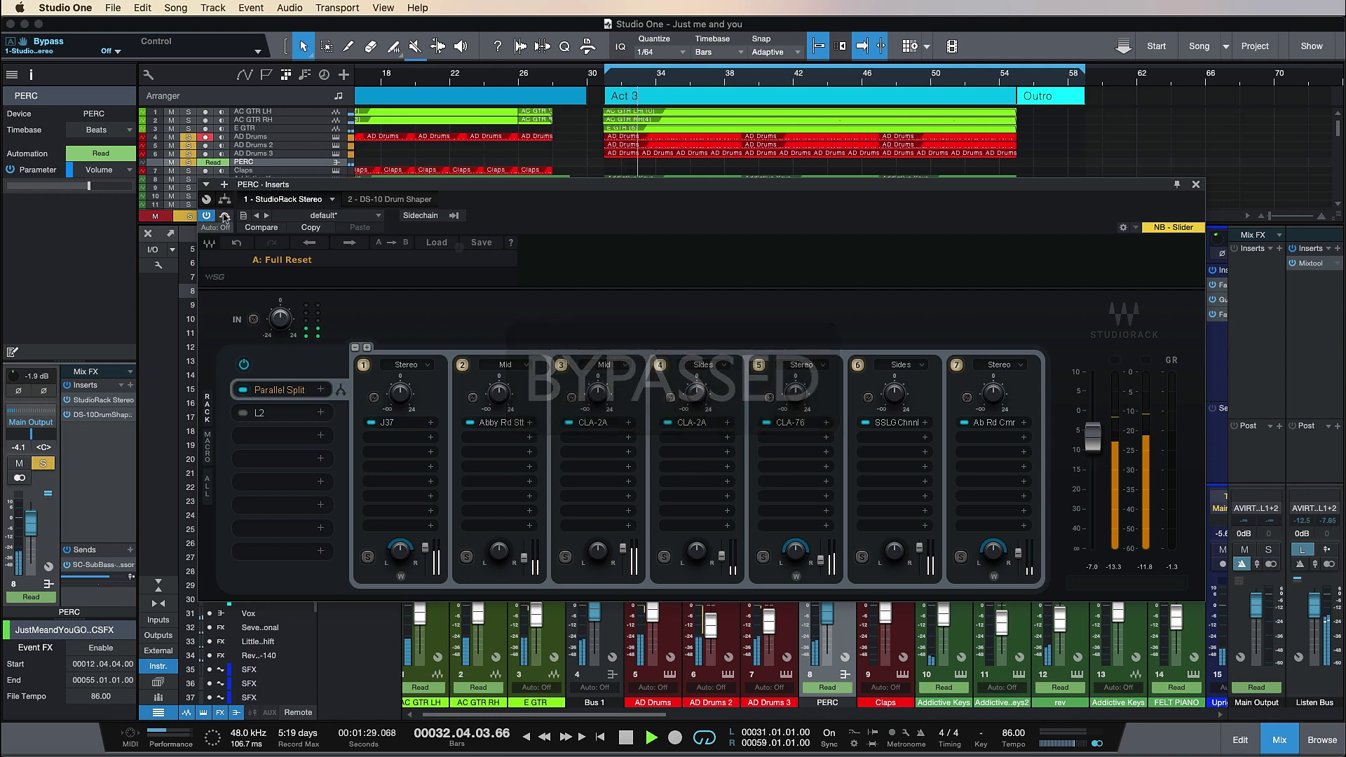
key(space)
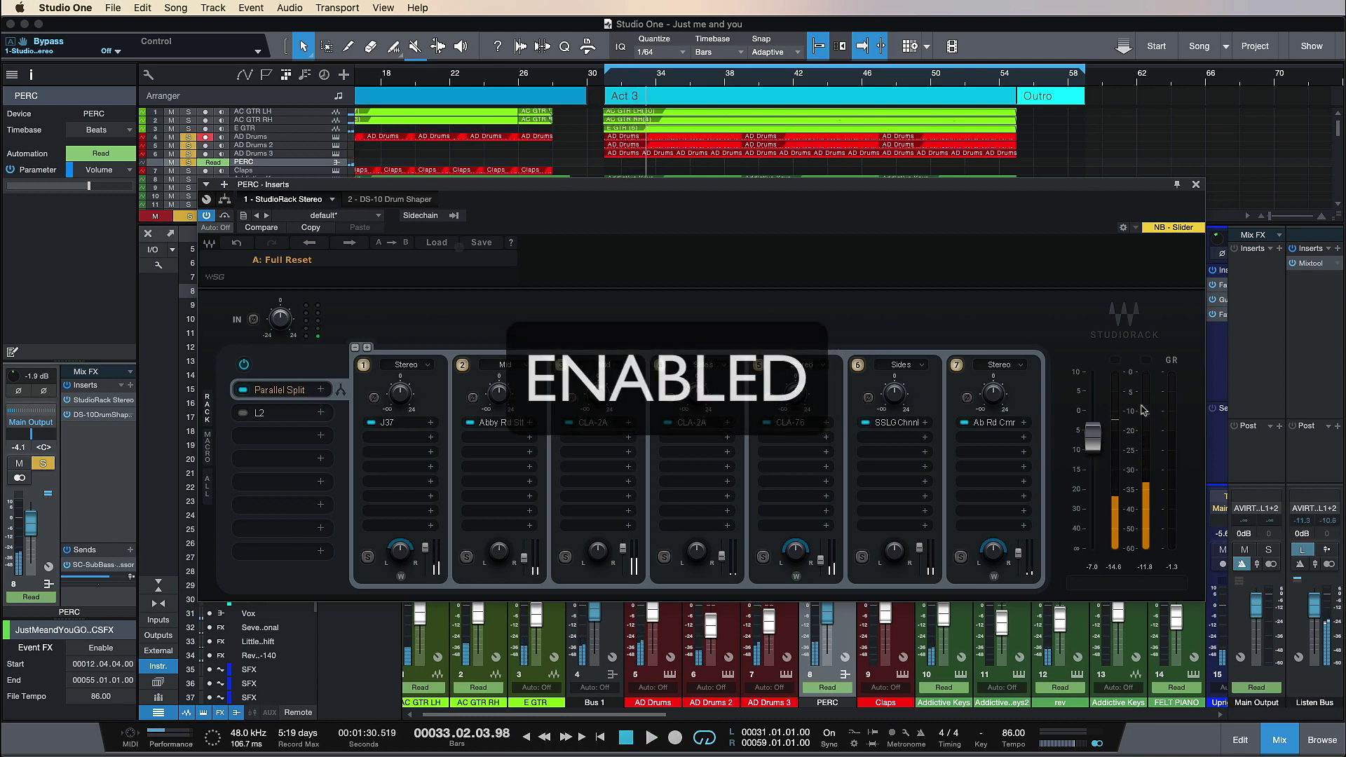